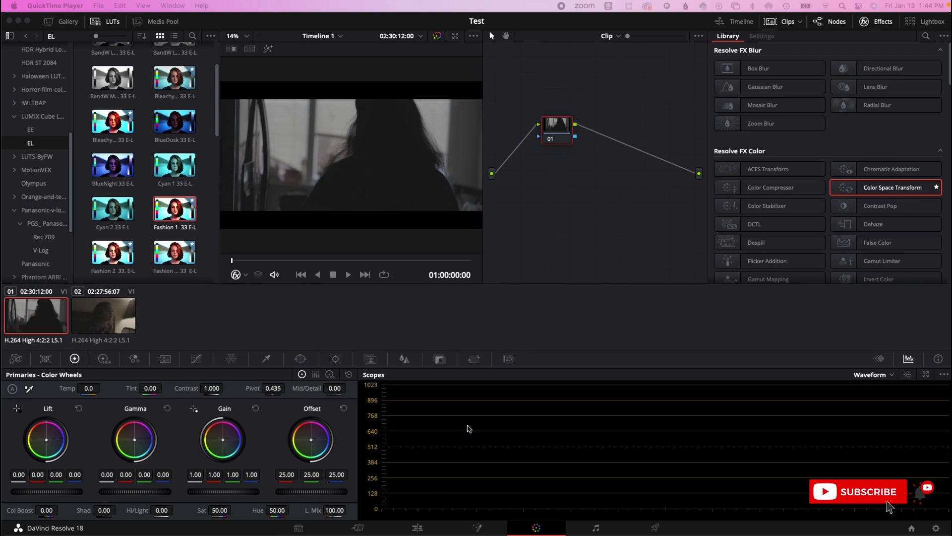
- Review the first clip in the Edit page timeline and park the playhead at 01:00:08:23
{"action": "left_click", "coordinate": [418, 528]}
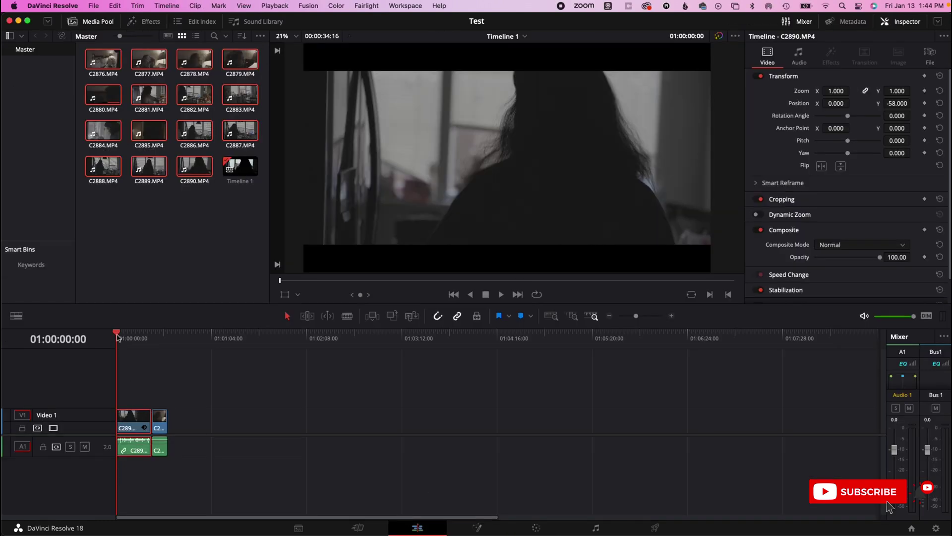
{"action": "mouse_move", "coordinate": [118, 337]}
{"action": "left_mouse_down"}
{"action": "mouse_move", "coordinate": [150, 342]}
{"action": "mouse_move", "coordinate": [116, 350]}
{"action": "mouse_move", "coordinate": [127, 349]}
{"action": "left_mouse_up"}
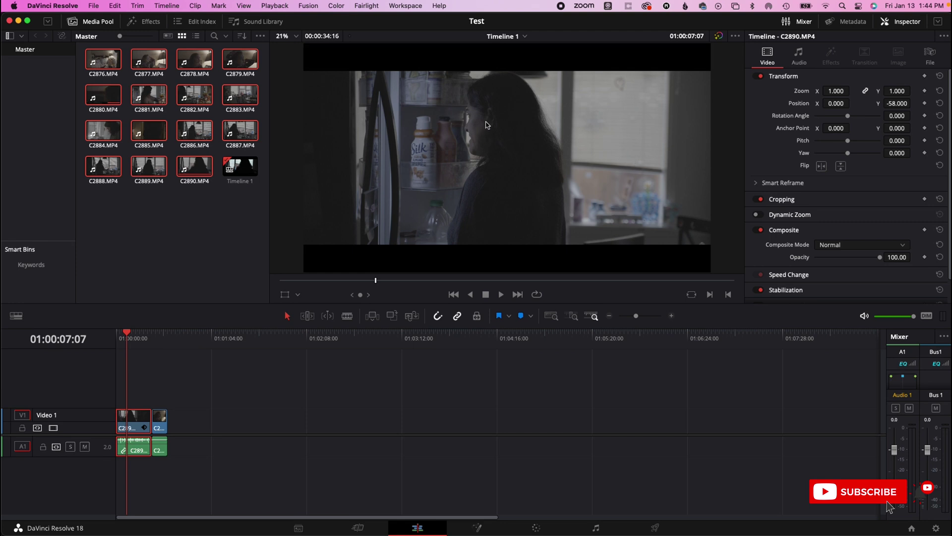
{"action": "key", "text": "Home"}
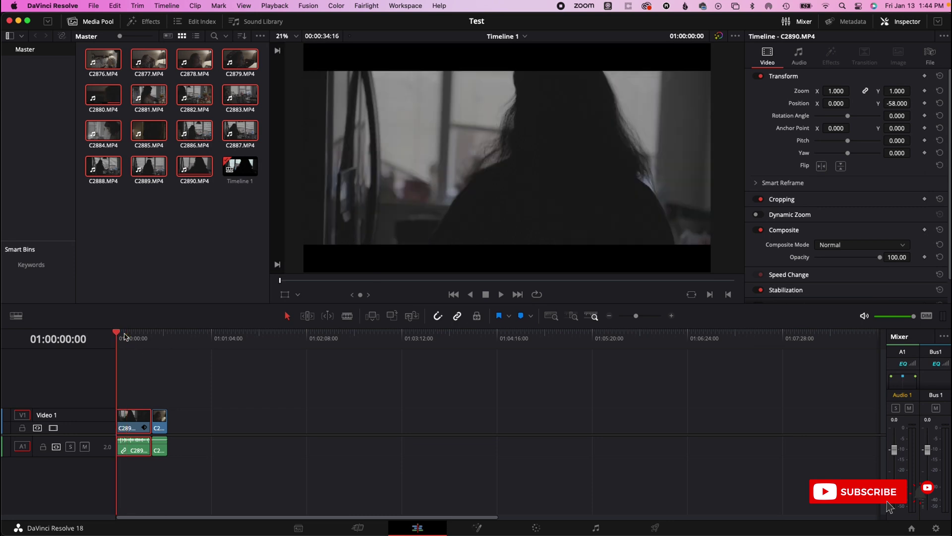
{"action": "left_click", "coordinate": [129, 336]}
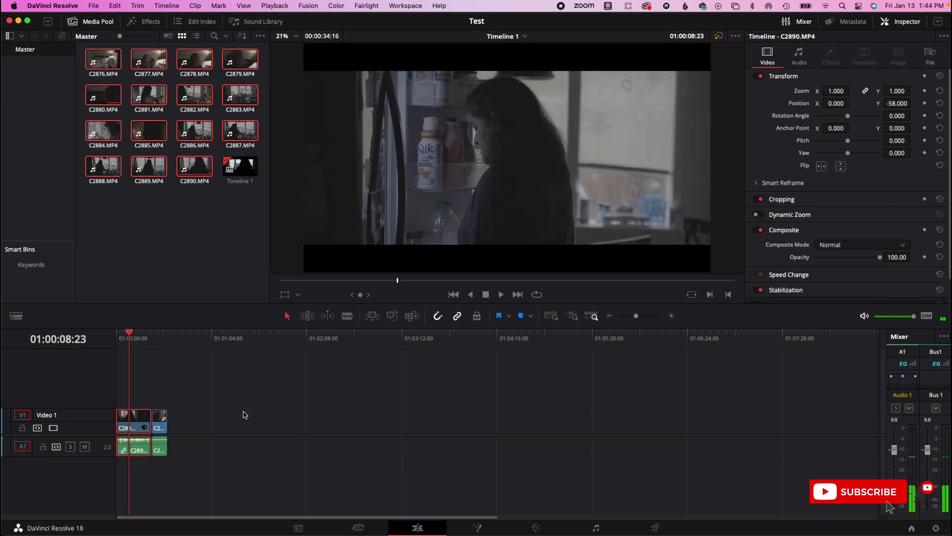
- On the Color page, apply Color Space Transform to the clip's node and set its input color space to Sony S-Gamut3.Cine
{"action": "left_click", "coordinate": [537, 528]}
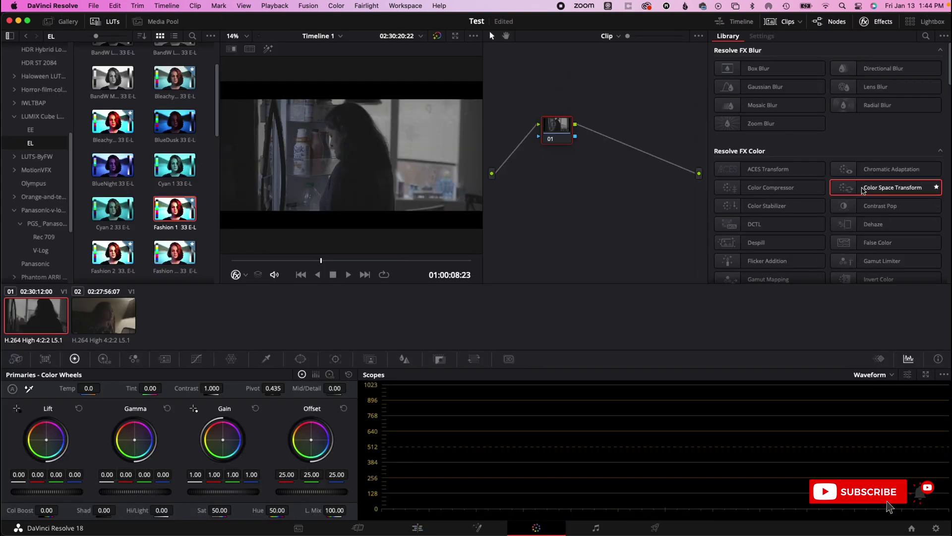
{"action": "left_click_drag", "start_coordinate": [858, 192], "coordinate": [554, 131]}
{"action": "left_click", "coordinate": [797, 82]}
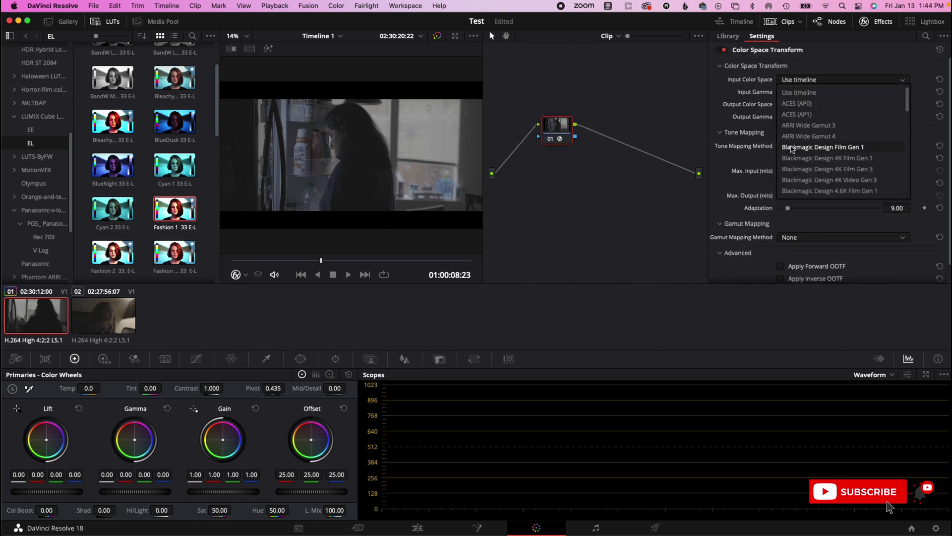
{"action": "scroll", "coordinate": [798, 146], "scroll_direction": "down", "scroll_amount": 10}
{"action": "scroll", "coordinate": [798, 146], "scroll_direction": "down", "scroll_amount": 3}
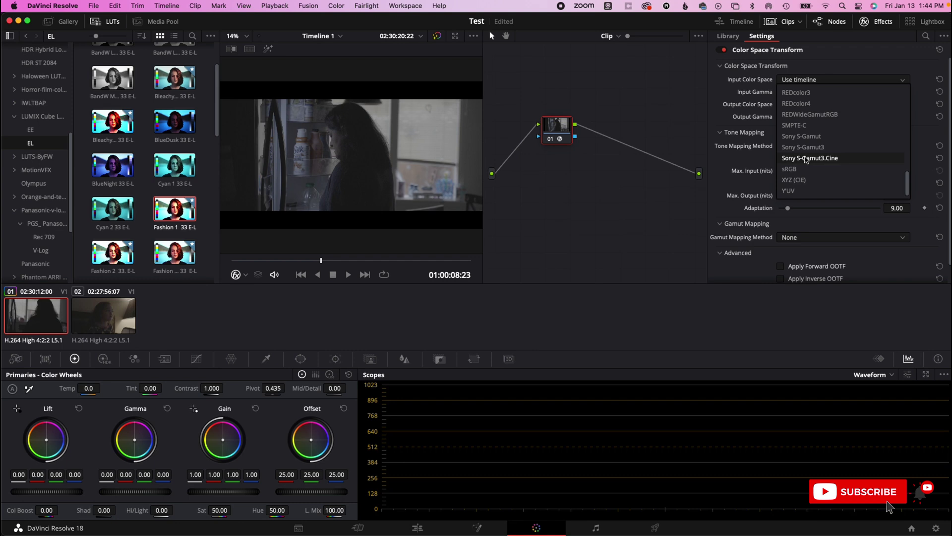
{"action": "left_click", "coordinate": [806, 159]}
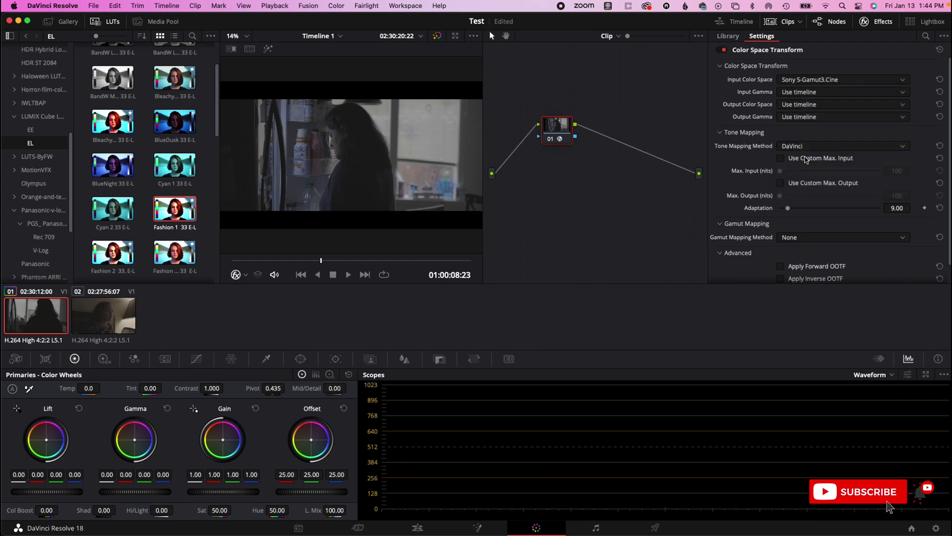
- Set the Color Space Transform's input gamma to Sony S-Log3 and inspect the image full screen
{"action": "left_click", "coordinate": [813, 91]}
{"action": "scroll", "coordinate": [817, 166], "scroll_direction": "down", "scroll_amount": 8}
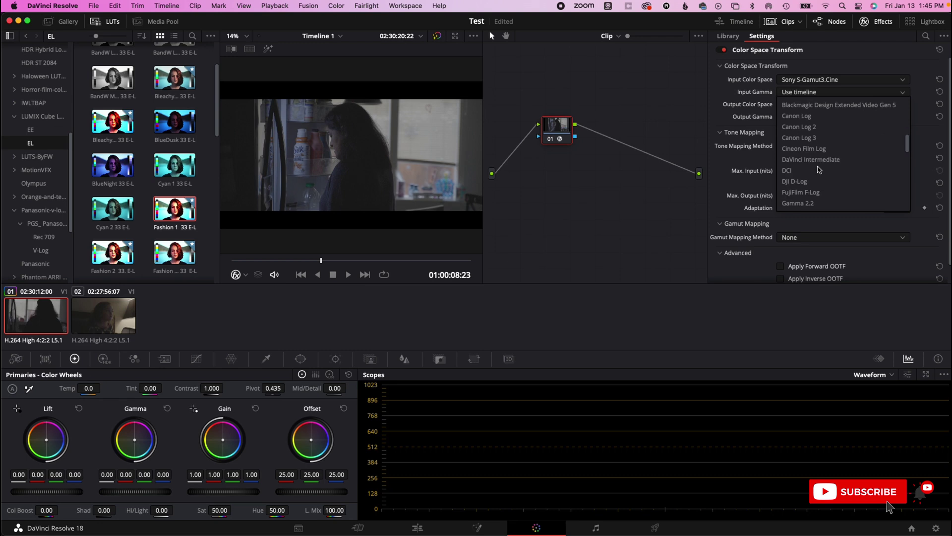
{"action": "scroll", "coordinate": [817, 168], "scroll_direction": "down", "scroll_amount": 5}
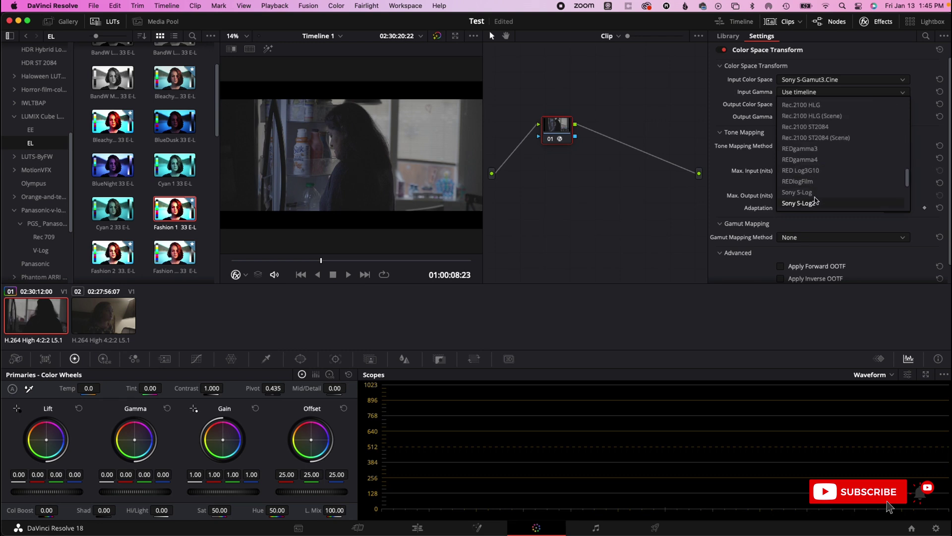
{"action": "left_click", "coordinate": [808, 148]}
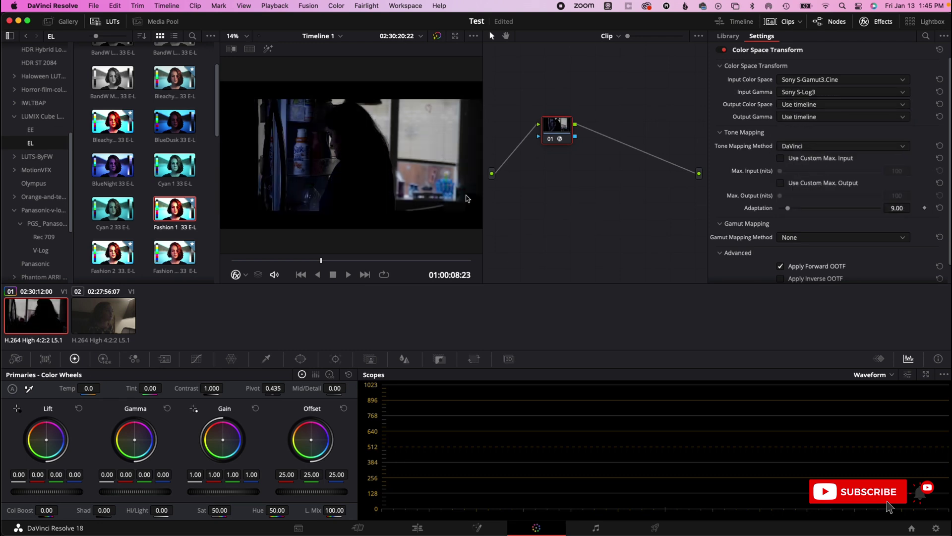
{"action": "key", "text": "super+f"}
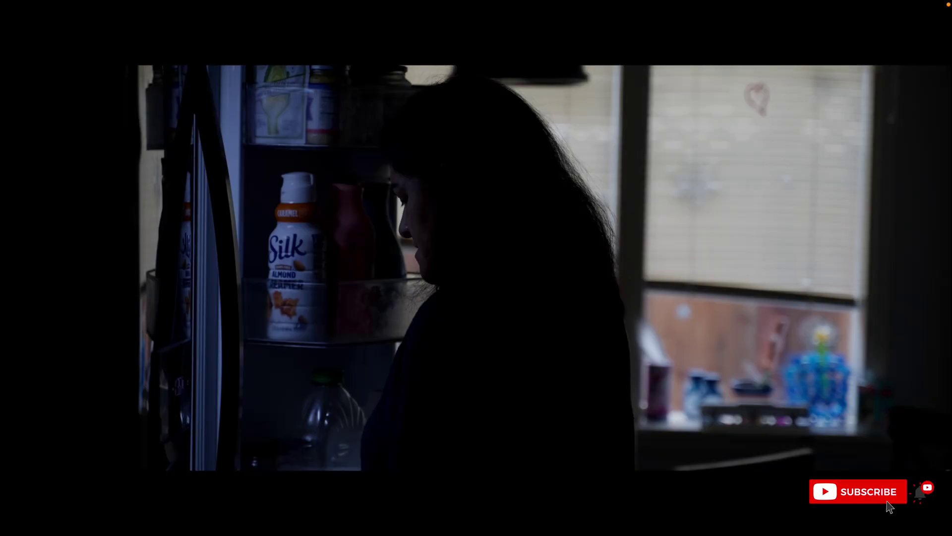
{"action": "mouse_move", "coordinate": [451, 173]}
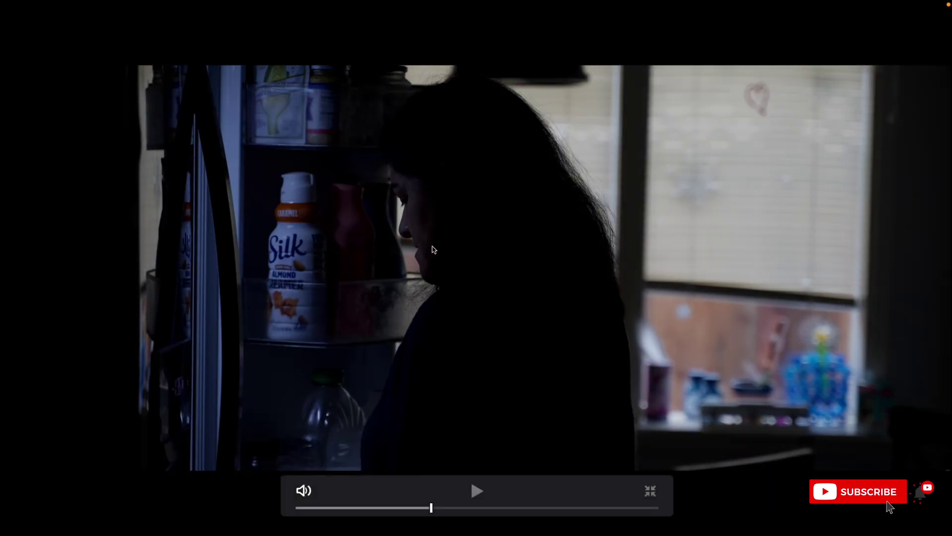
{"action": "key", "text": "Escape"}
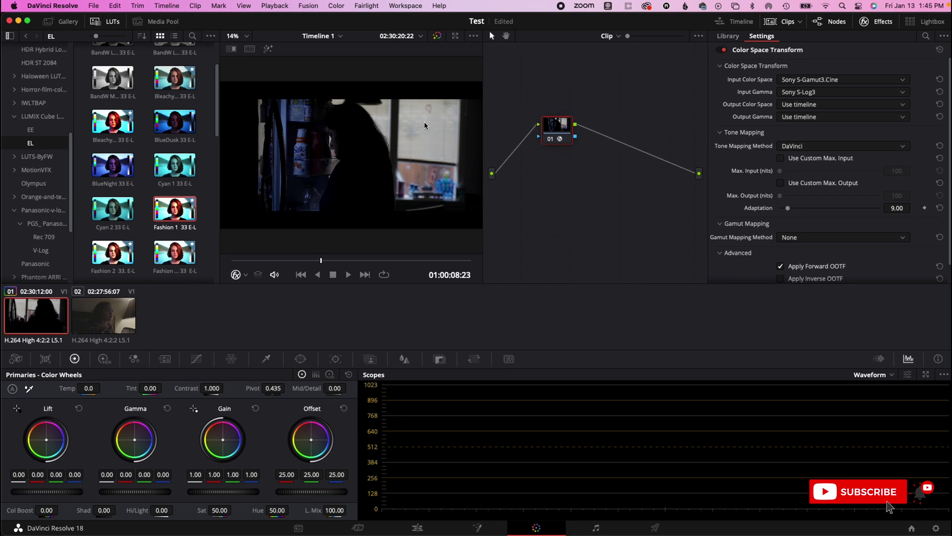
- Try Highlights at 100 and about -13.5 on the first clip, and return it to 0
{"action": "double_click", "coordinate": [164, 510]}
{"action": "type", "text": "100"}
{"action": "key", "text": "Return"}
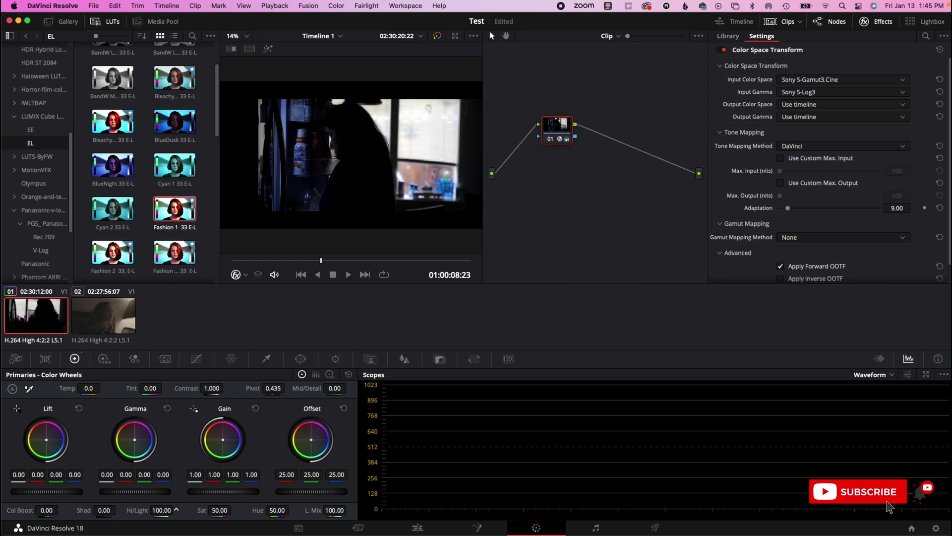
{"action": "mouse_move", "coordinate": [161, 510]}
{"action": "left_mouse_down"}
{"action": "mouse_move", "coordinate": [134, 510]}
{"action": "mouse_move", "coordinate": [154, 509]}
{"action": "mouse_move", "coordinate": [144, 510]}
{"action": "left_mouse_up"}
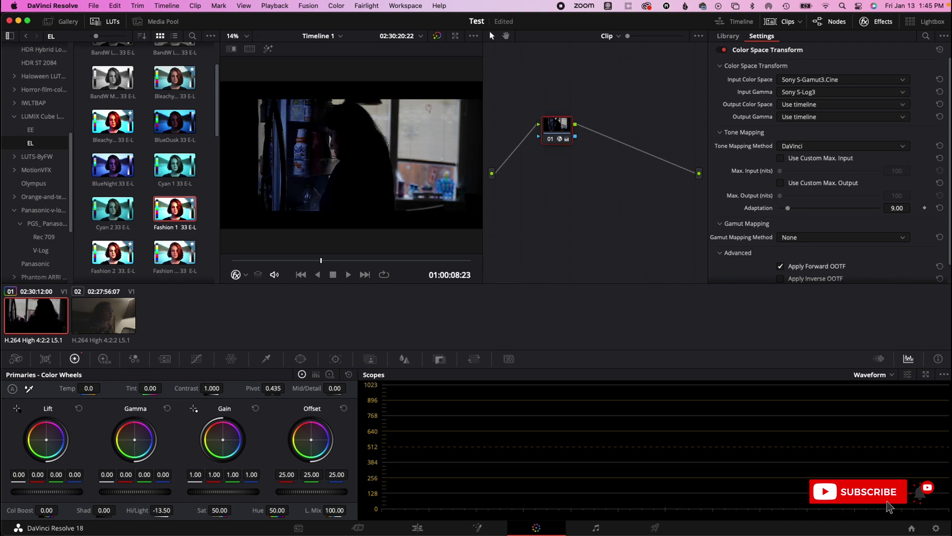
{"action": "left_click", "coordinate": [158, 510]}
{"action": "type", "text": "0"}
{"action": "key", "text": "Return"}
- Raise the first clip's master Gamma to 0.20 and lower its Highlights to -100
{"action": "left_click", "coordinate": [131, 494]}
{"action": "left_click_drag", "start_coordinate": [131, 491], "coordinate": [152, 491]}
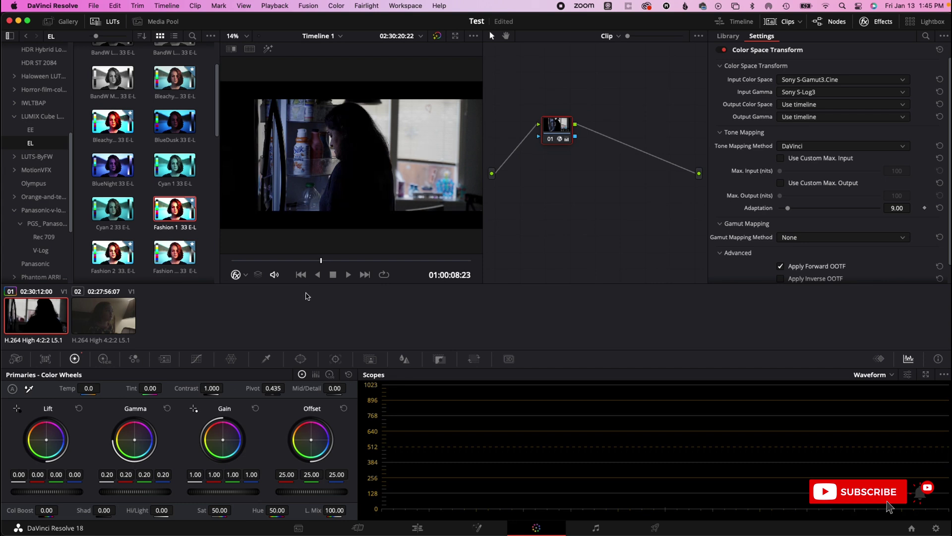
{"action": "left_click_drag", "start_coordinate": [161, 510], "coordinate": [176, 510]}
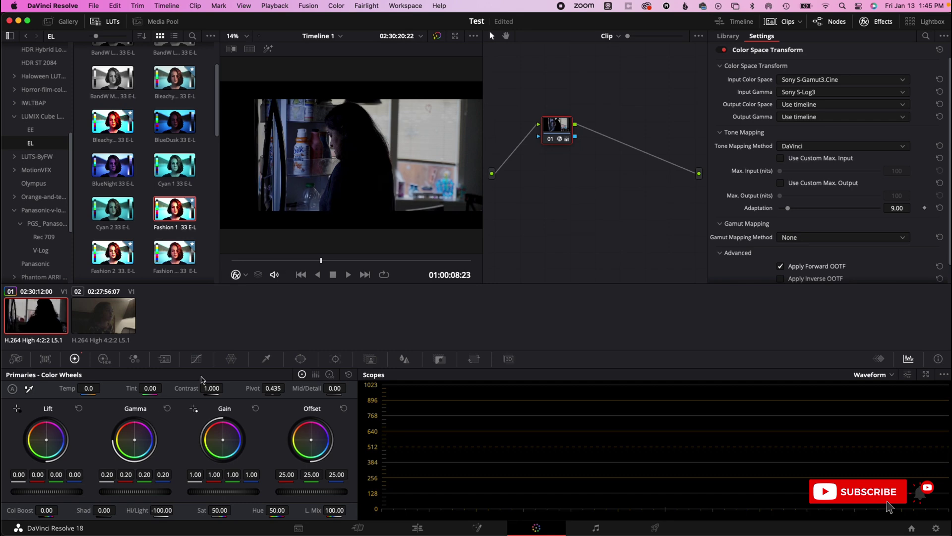
- Play the graded clip full screen and compare the image with the Color Space Transform off and on
{"action": "key", "text": "super+f"}
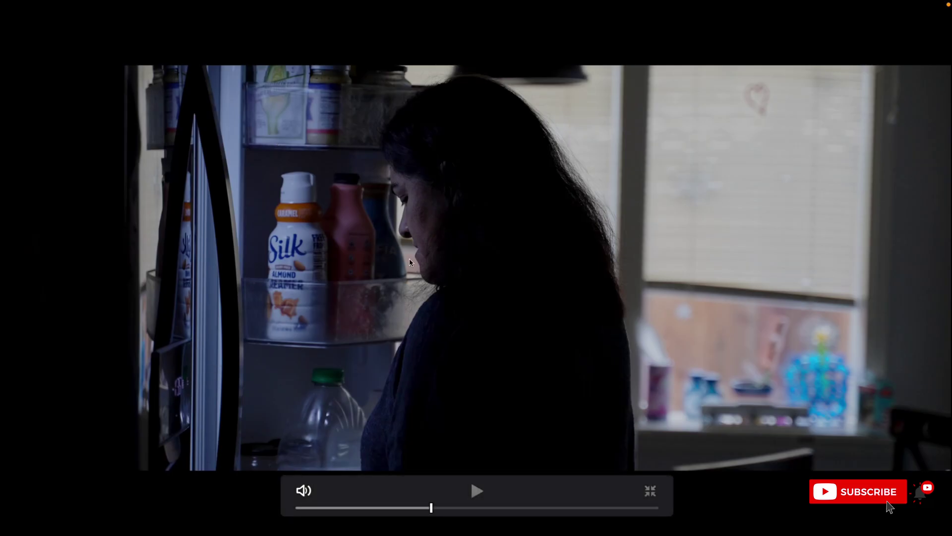
{"action": "key", "text": "space"}
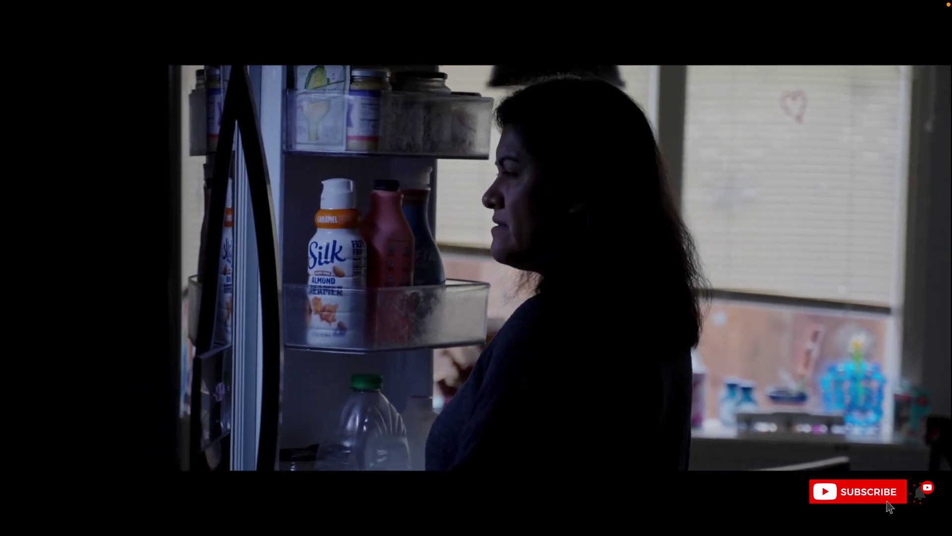
{"action": "key", "text": "Escape"}
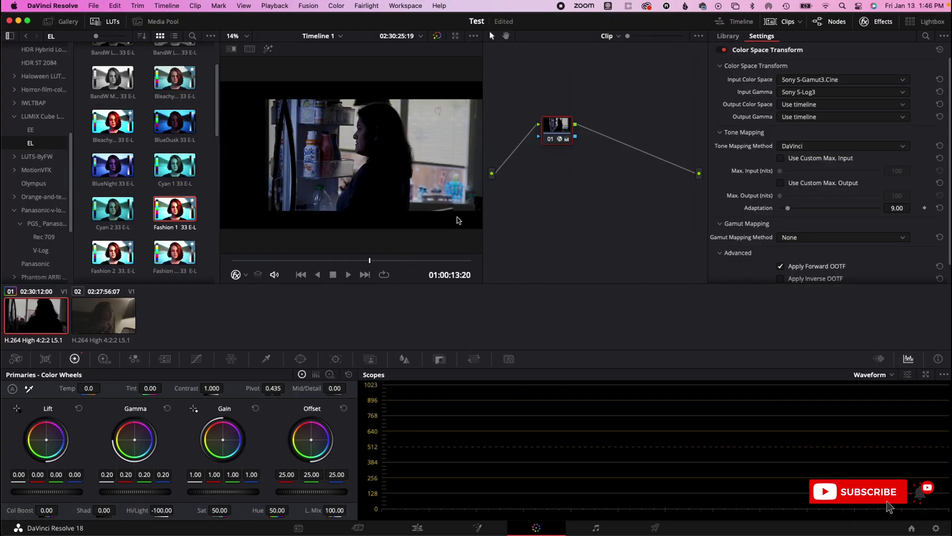
{"action": "left_click", "coordinate": [724, 49]}
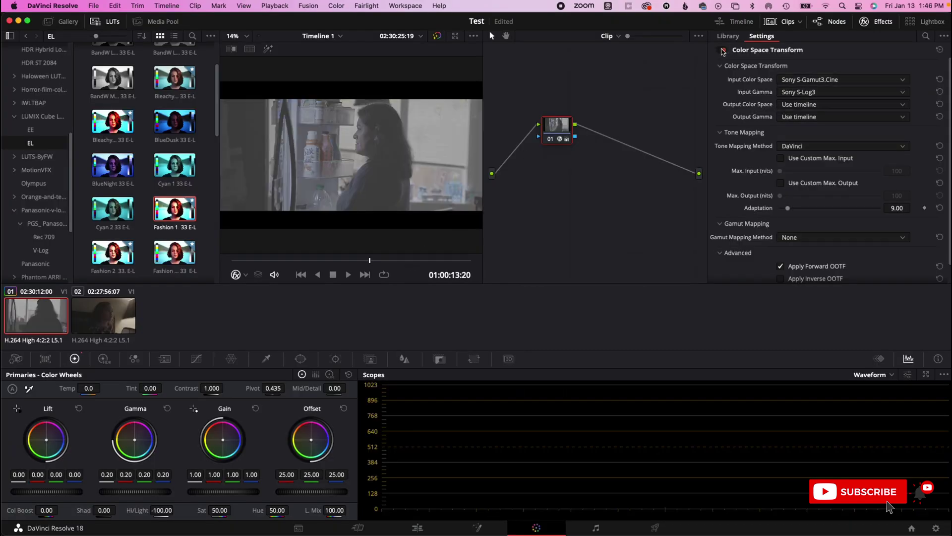
{"action": "left_click", "coordinate": [724, 49]}
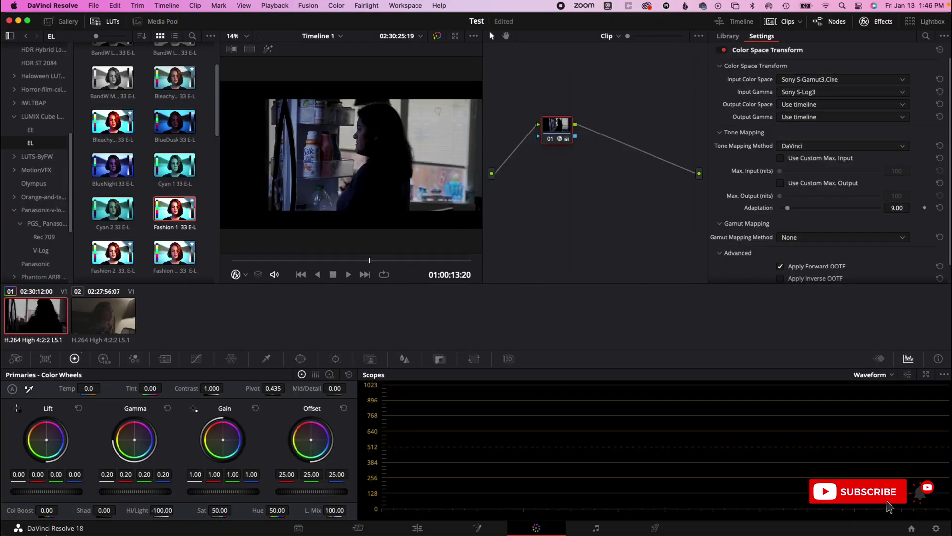
- Reset Gamma and Highlights on the first clip and disable its Color Space Transform
{"action": "left_click", "coordinate": [167, 408]}
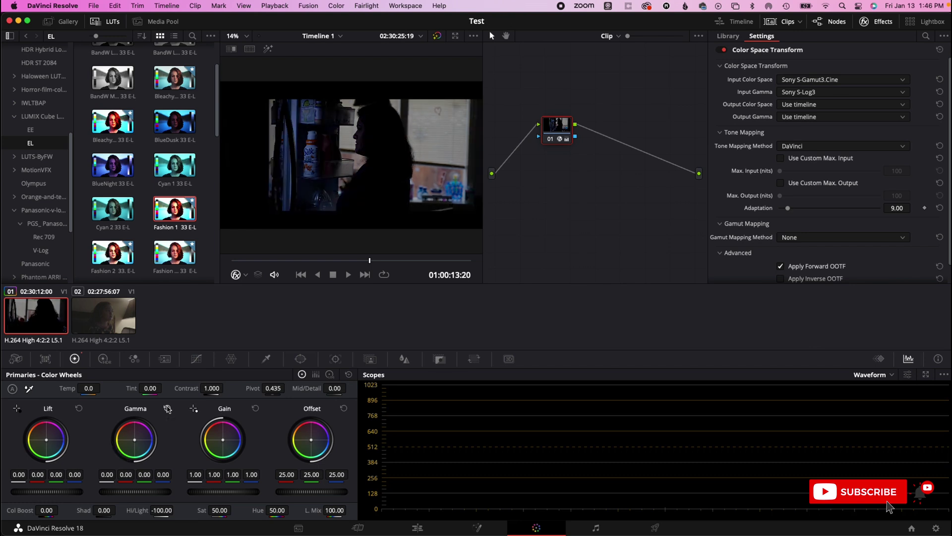
{"action": "double_click", "coordinate": [159, 509]}
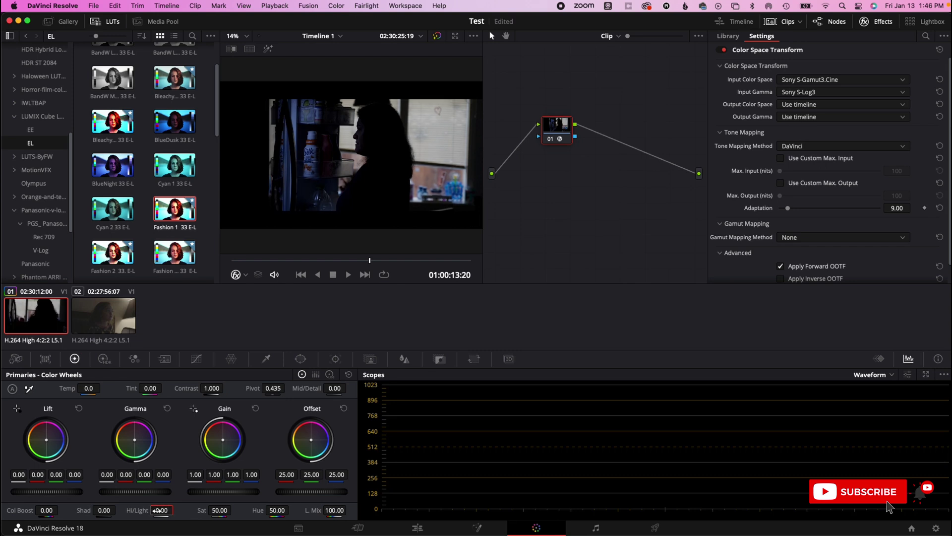
{"action": "left_click", "coordinate": [721, 50]}
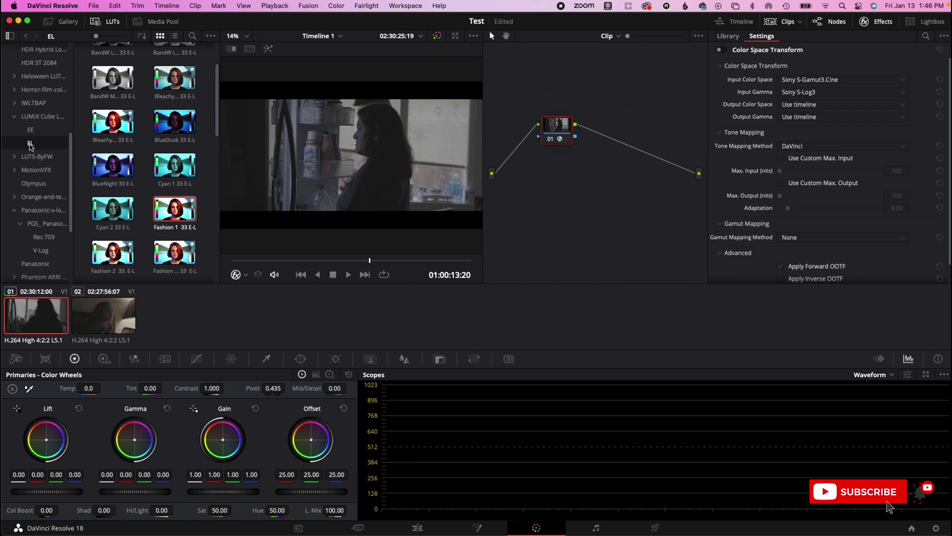
- Apply the Fashion 1 33 E-L LUT to the first clip's node and inspect the image full screen
{"action": "double_click", "coordinate": [182, 209]}
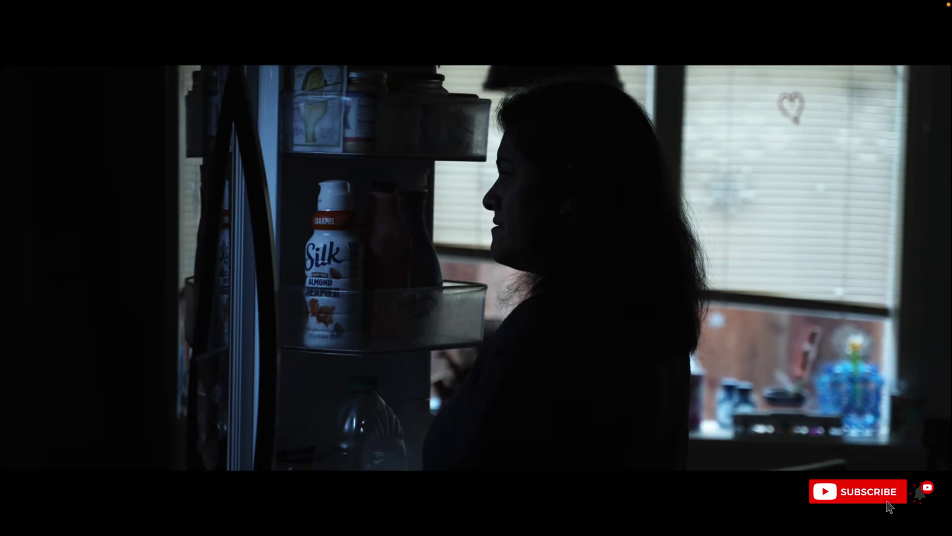
{"action": "mouse_move", "coordinate": [186, 211]}
{"action": "mouse_move", "coordinate": [772, 218]}
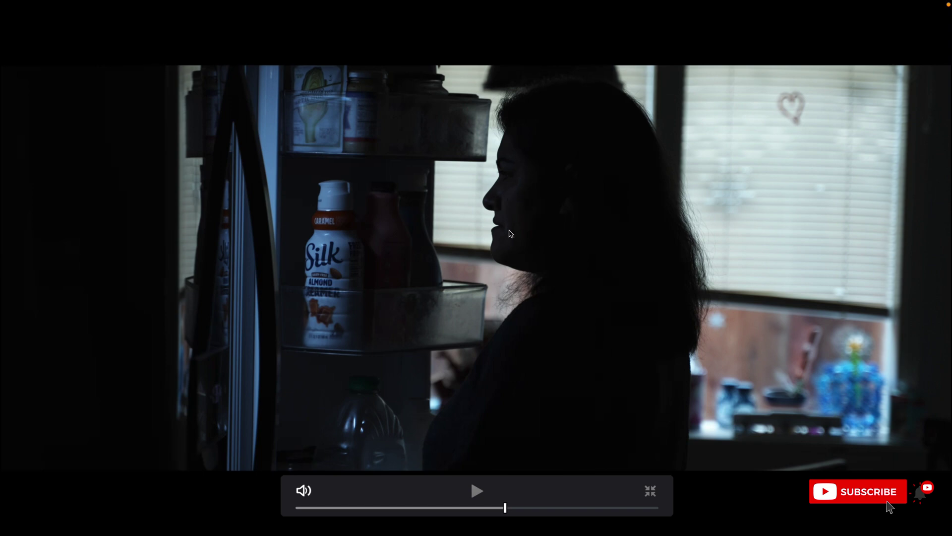
{"action": "key", "text": "Escape"}
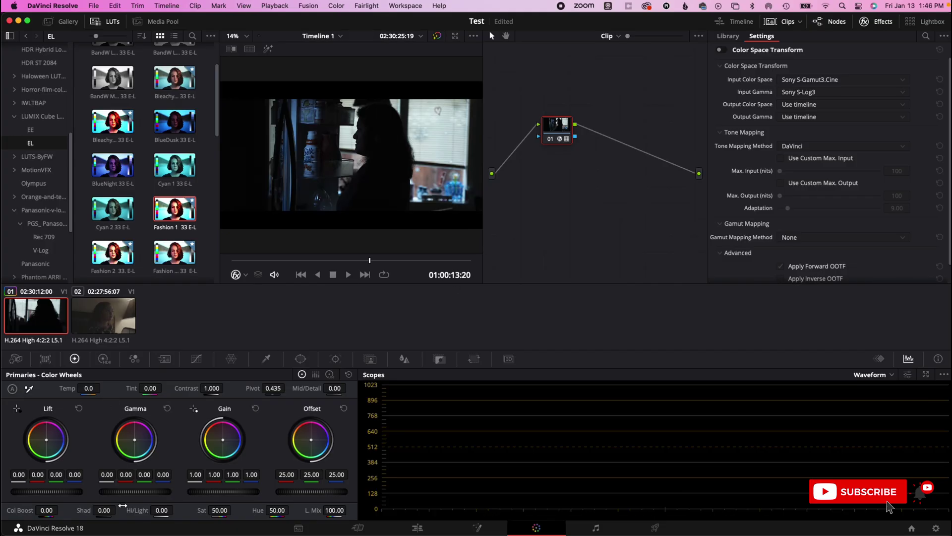
- Raise the first clip's Gamma to 0.13, lower Highlights to -100, and inspect the result full screen
{"action": "left_click_drag", "start_coordinate": [128, 494], "coordinate": [147, 495]}
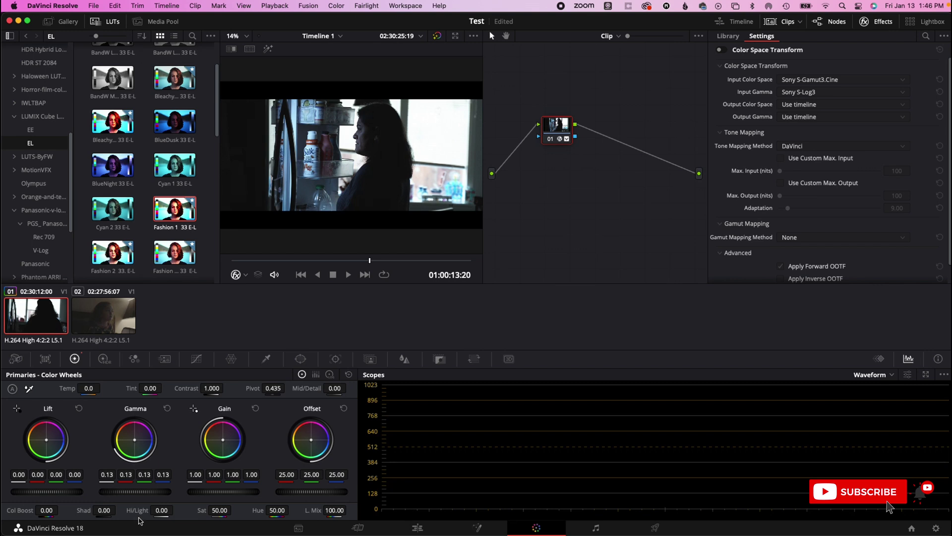
{"action": "left_click_drag", "start_coordinate": [140, 511], "coordinate": [89, 511]}
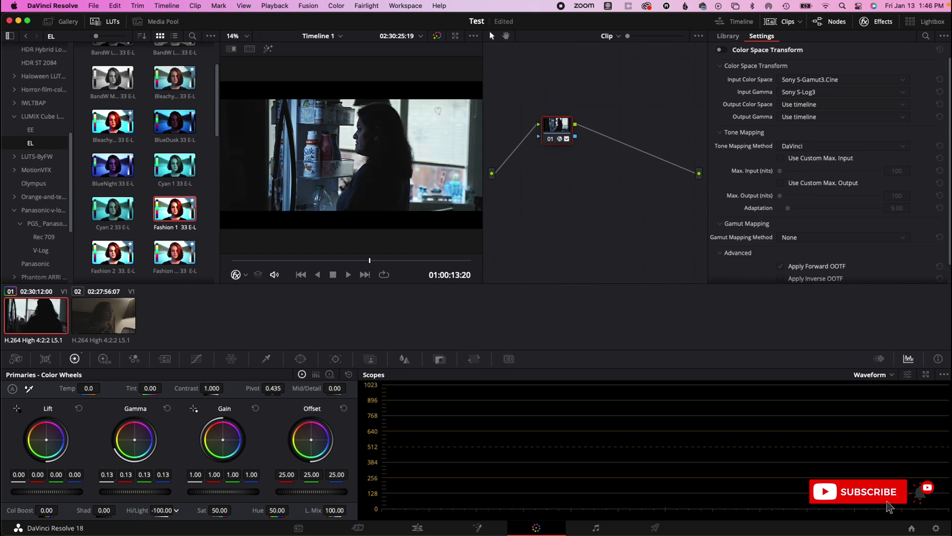
{"action": "key", "text": "super+f"}
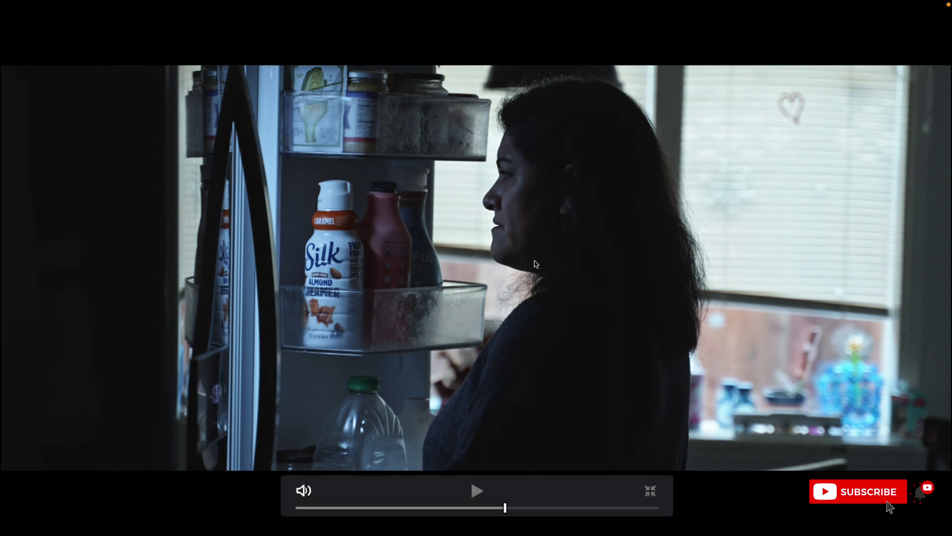
{"action": "key", "text": "Escape"}
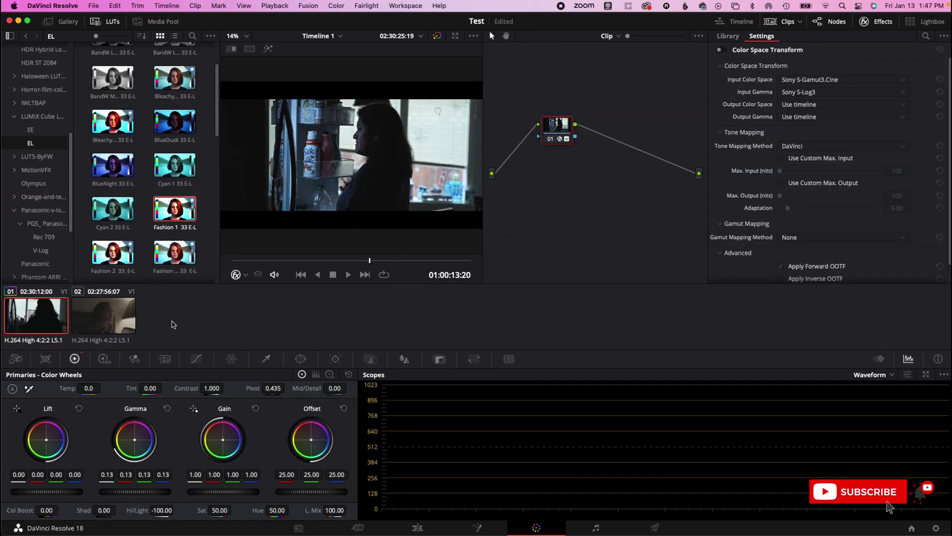
- Apply Color Space Transform to the second clip's node
{"action": "left_click", "coordinate": [109, 321]}
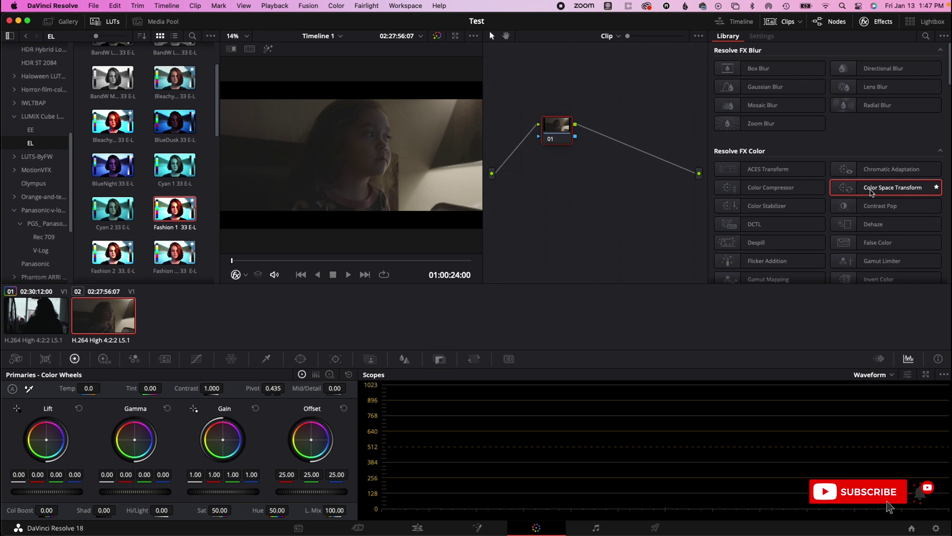
{"action": "left_click_drag", "start_coordinate": [872, 192], "coordinate": [557, 130]}
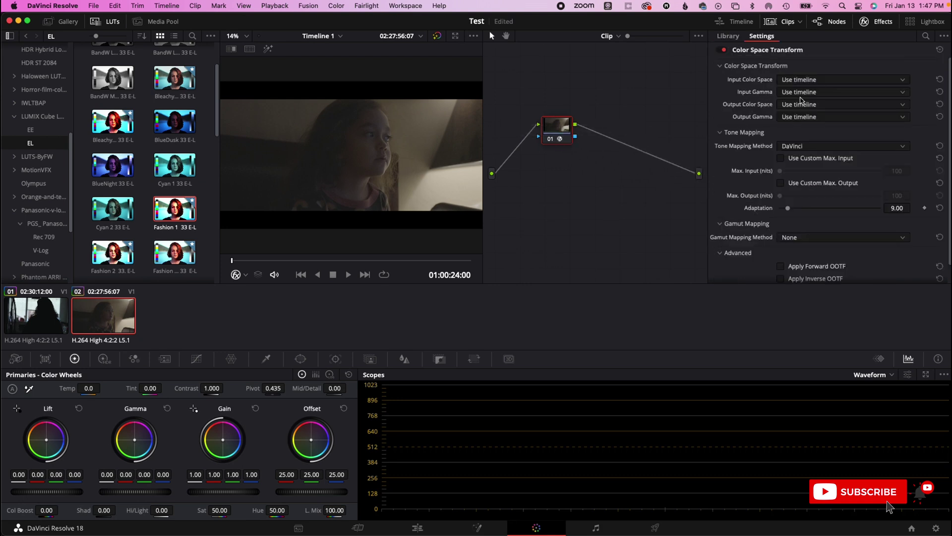
- Set the second clip's Color Space Transform input to Sony S-Gamut3.Cine with Canon Log 3 gamma, and inspect the image full screen
{"action": "left_click", "coordinate": [809, 81]}
{"action": "scroll", "coordinate": [812, 170], "scroll_direction": "down", "scroll_amount": 10}
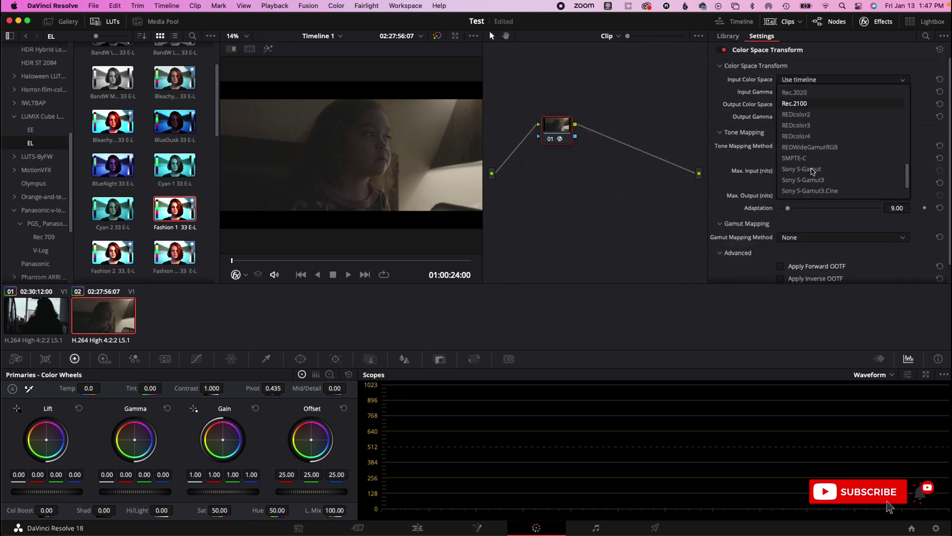
{"action": "scroll", "coordinate": [817, 147], "scroll_direction": "up", "scroll_amount": 3}
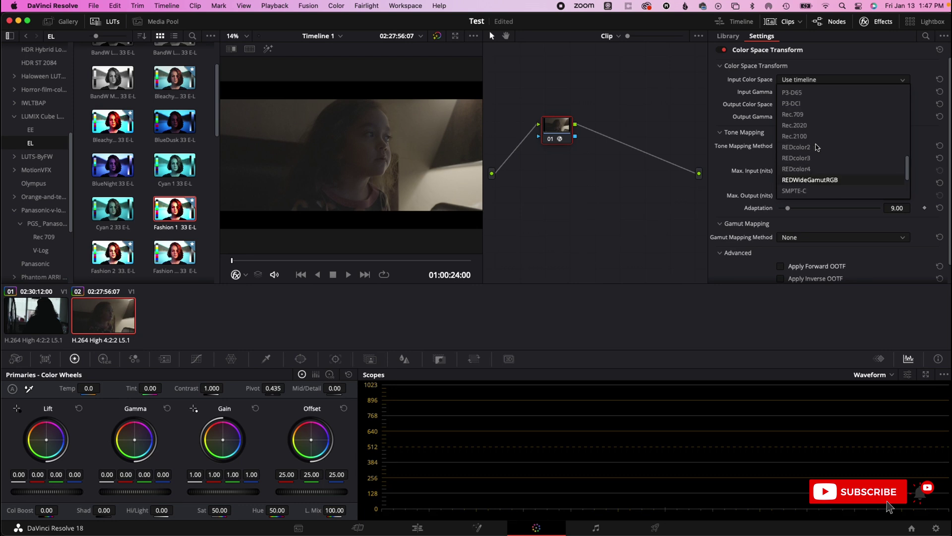
{"action": "scroll", "coordinate": [816, 147], "scroll_direction": "down", "scroll_amount": 3}
{"action": "left_click", "coordinate": [818, 155]}
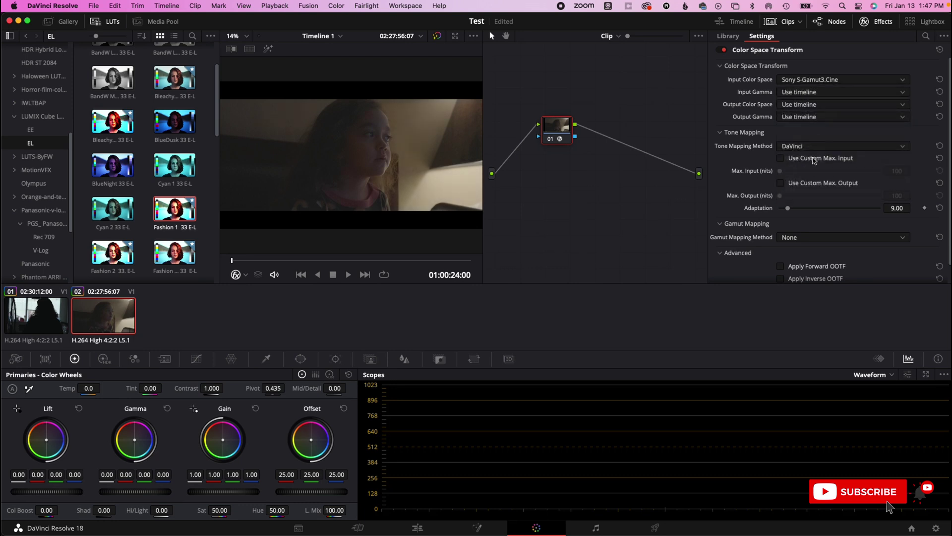
{"action": "left_click", "coordinate": [809, 96]}
{"action": "scroll", "coordinate": [814, 169], "scroll_direction": "down", "scroll_amount": 5}
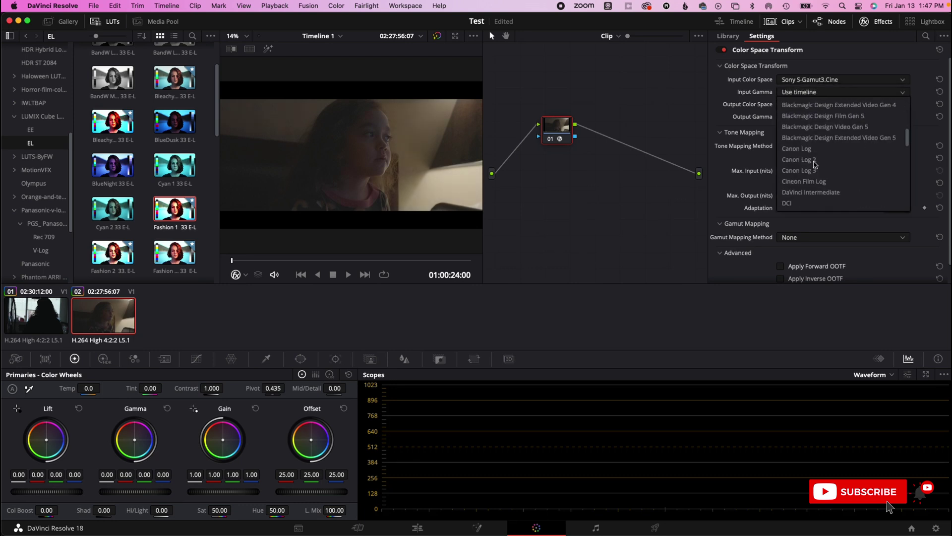
{"action": "left_click", "coordinate": [814, 171]}
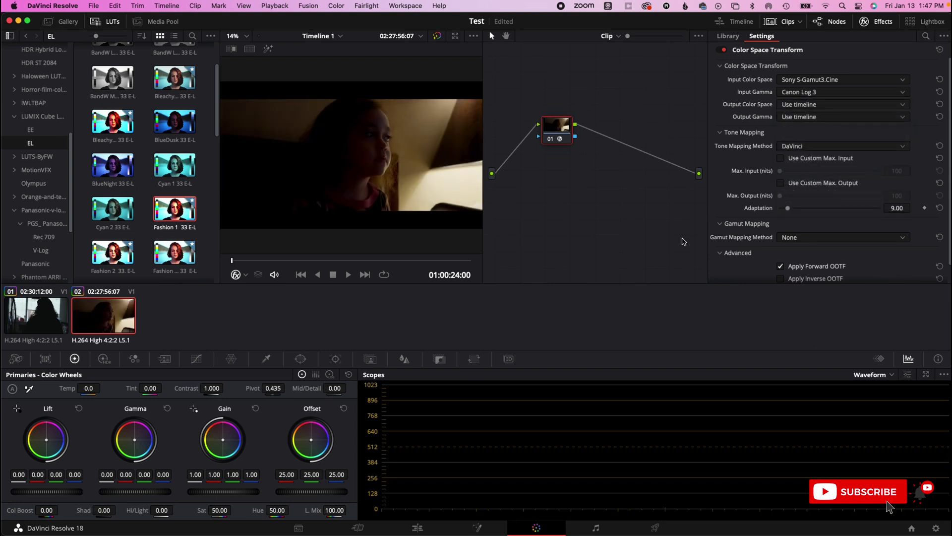
{"action": "key", "text": "super+f"}
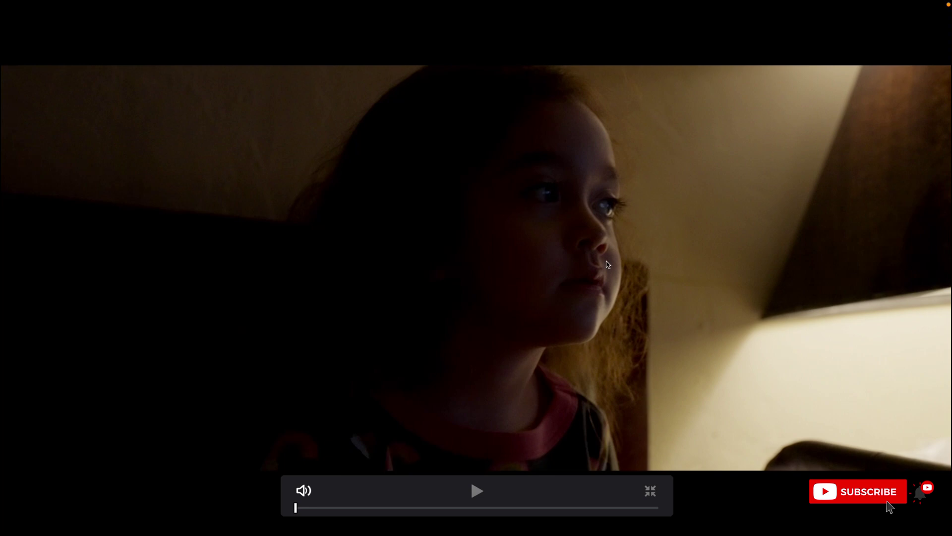
{"action": "key", "text": "Escape"}
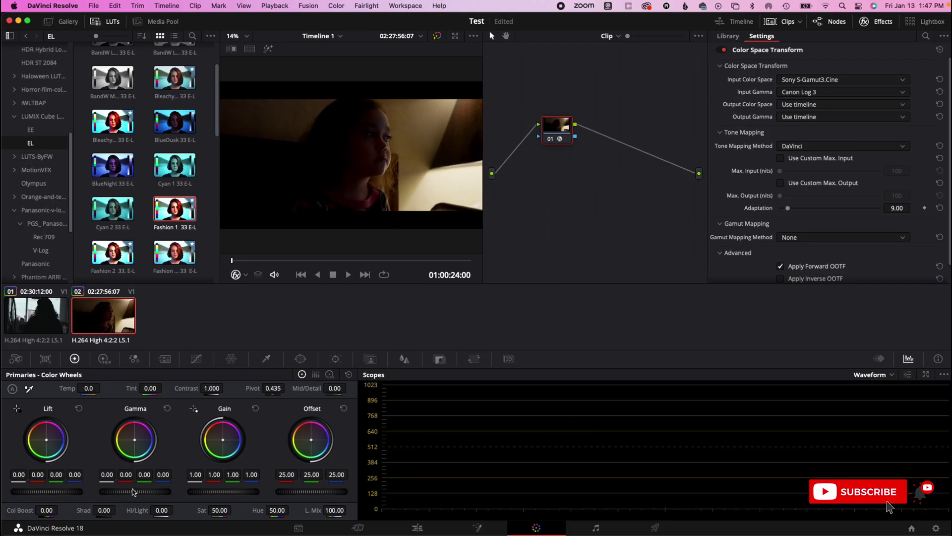
- Raise the second clip's Gamma to 0.17, lower Highlights to -100, and play the result full screen
{"action": "left_click_drag", "start_coordinate": [135, 491], "coordinate": [149, 491]}
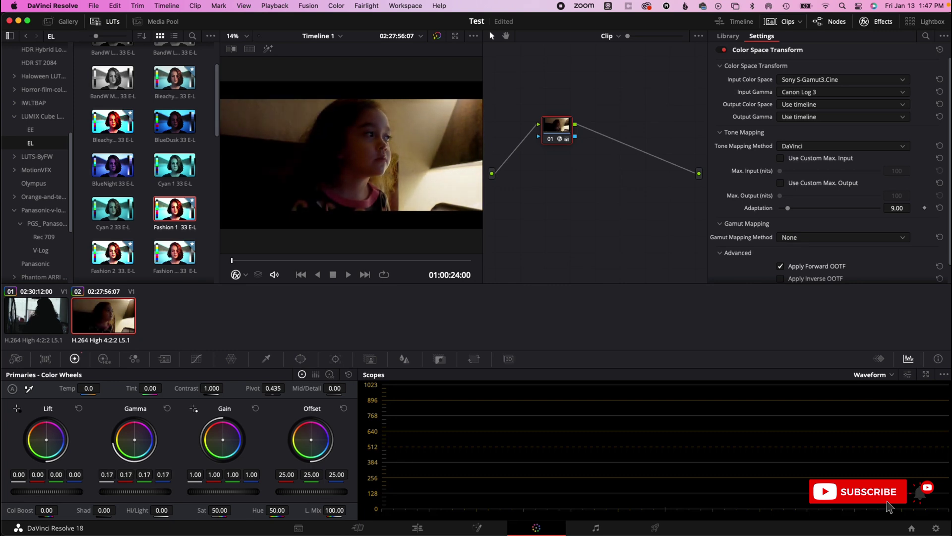
{"action": "left_click_drag", "start_coordinate": [161, 510], "coordinate": [129, 511]}
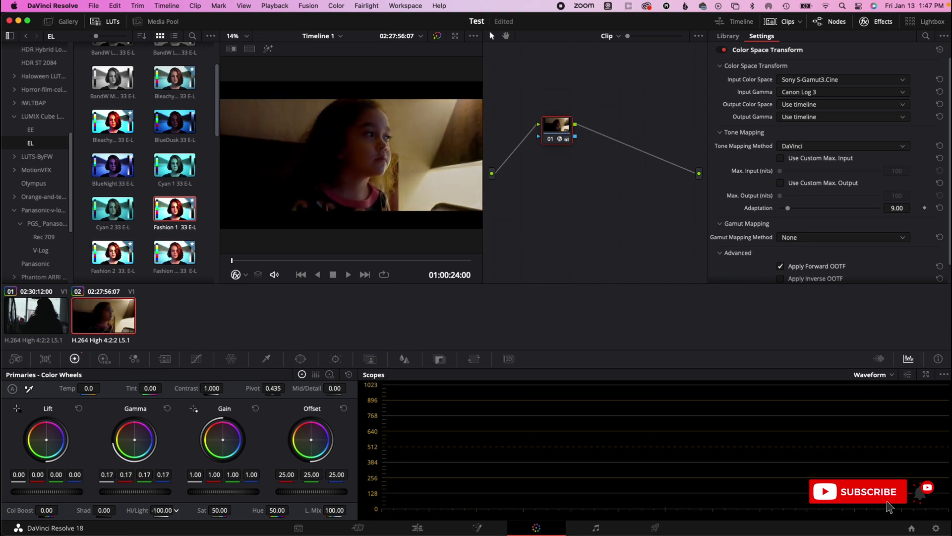
{"action": "key", "text": "super+f"}
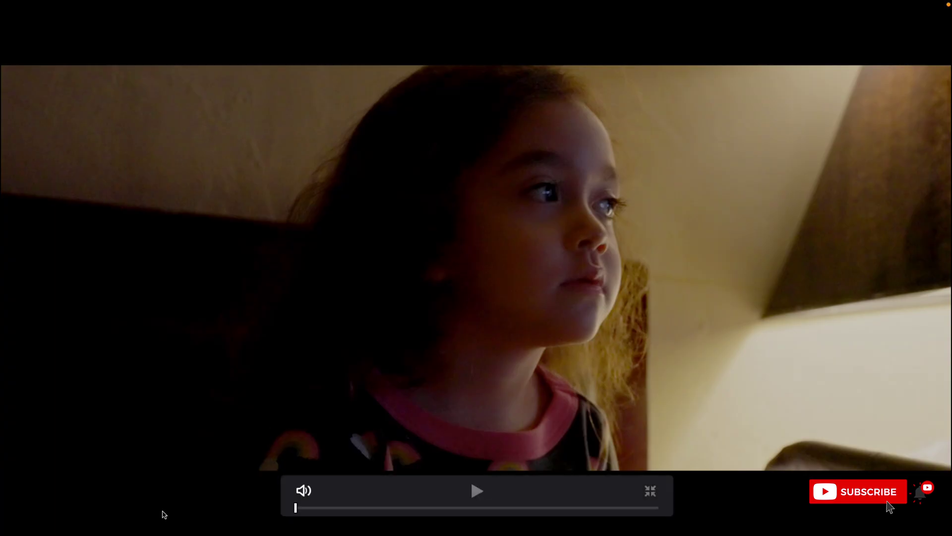
{"action": "key", "text": "space"}
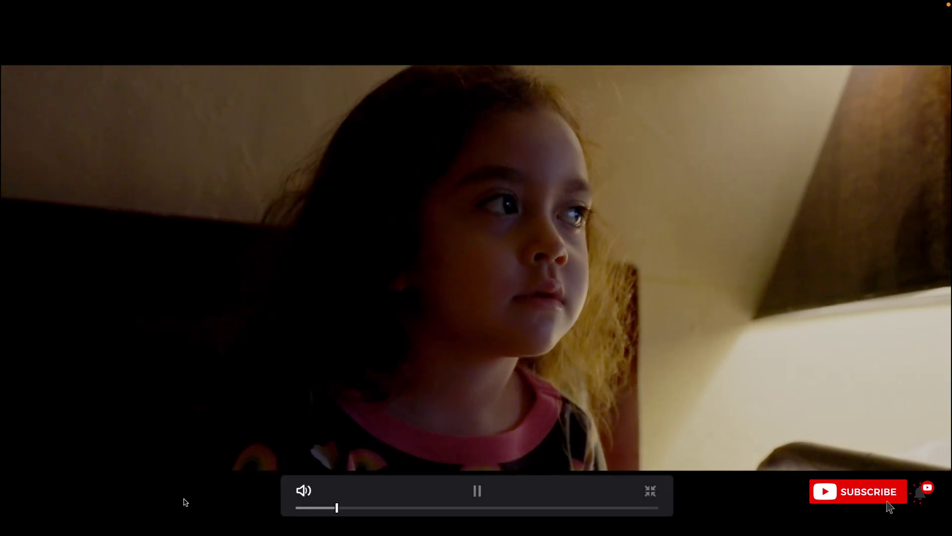
{"action": "key", "text": "space"}
{"action": "key", "text": "super+f"}
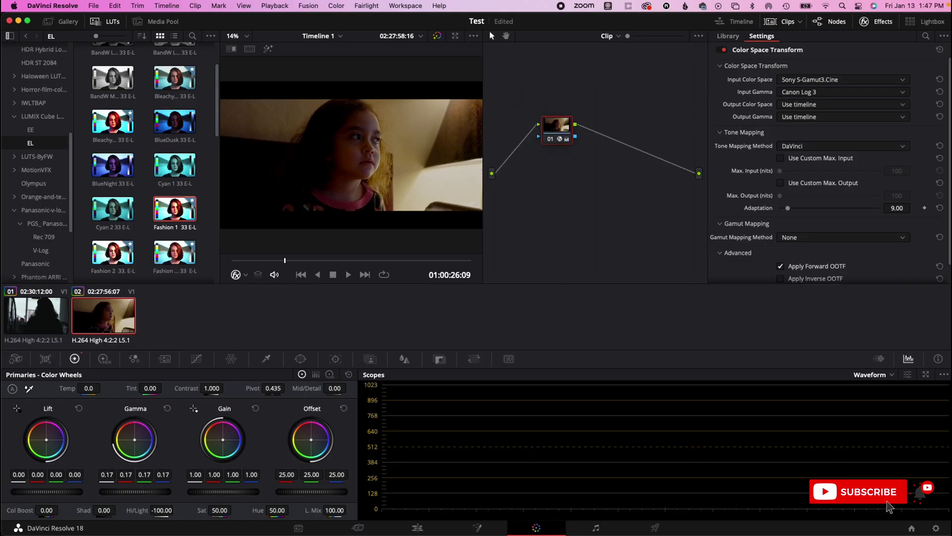
- Lower the second clip's Gamma to 0.11 and play the clip full screen to check it
{"action": "left_click_drag", "start_coordinate": [134, 491], "coordinate": [121, 491]}
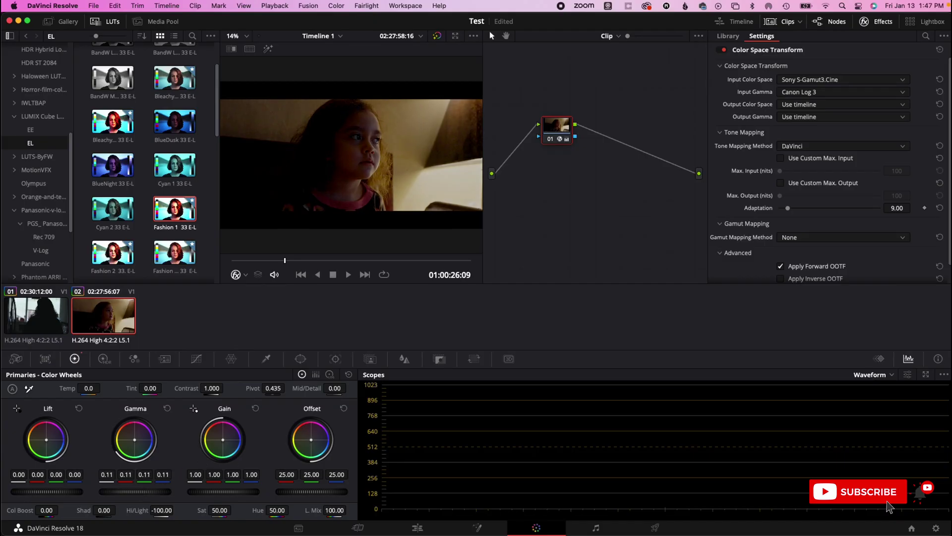
{"action": "key", "text": "super+f"}
{"action": "key", "text": "space"}
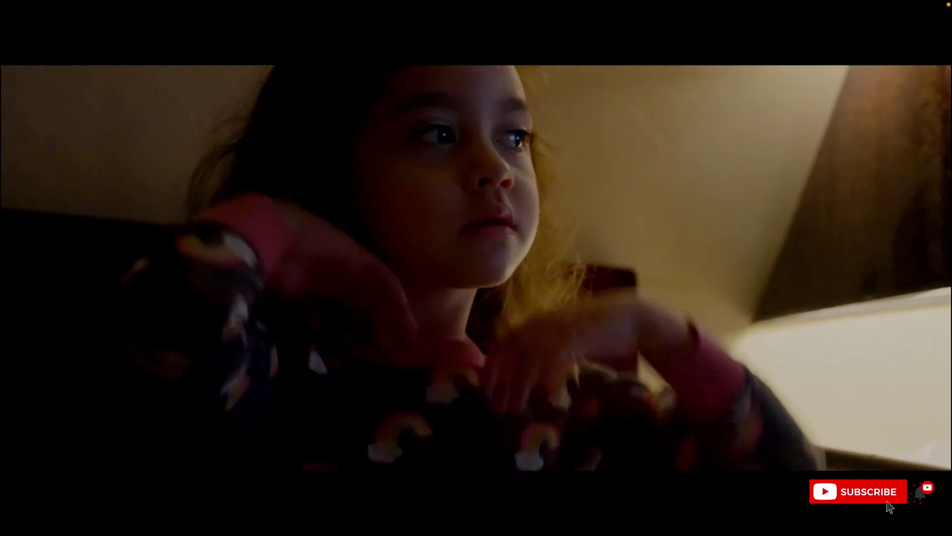
{"action": "key", "text": "space"}
{"action": "key", "text": "super+f"}
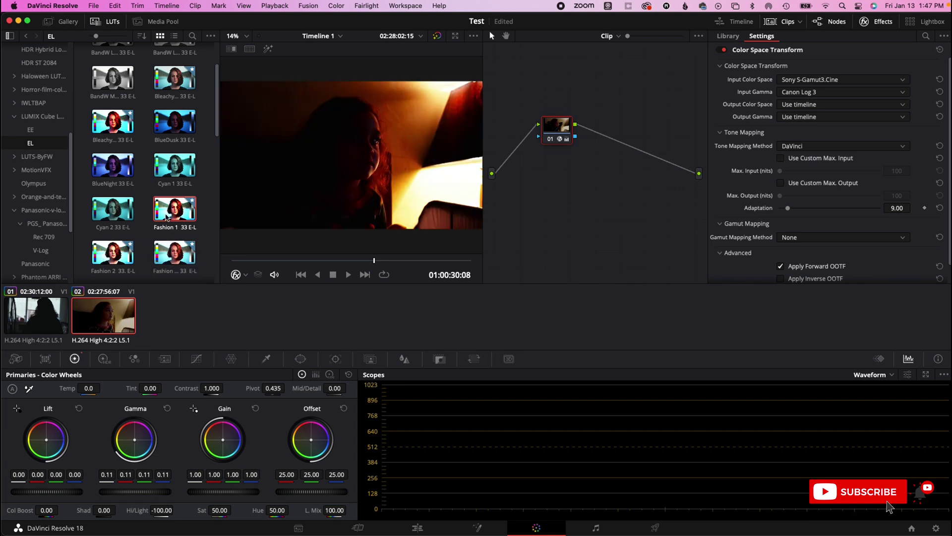
- Switch the second clip from Color Space Transform to the Fashion 1 33 E-L LUT and reset Gamma and Highlights to 0
{"action": "left_click", "coordinate": [724, 50]}
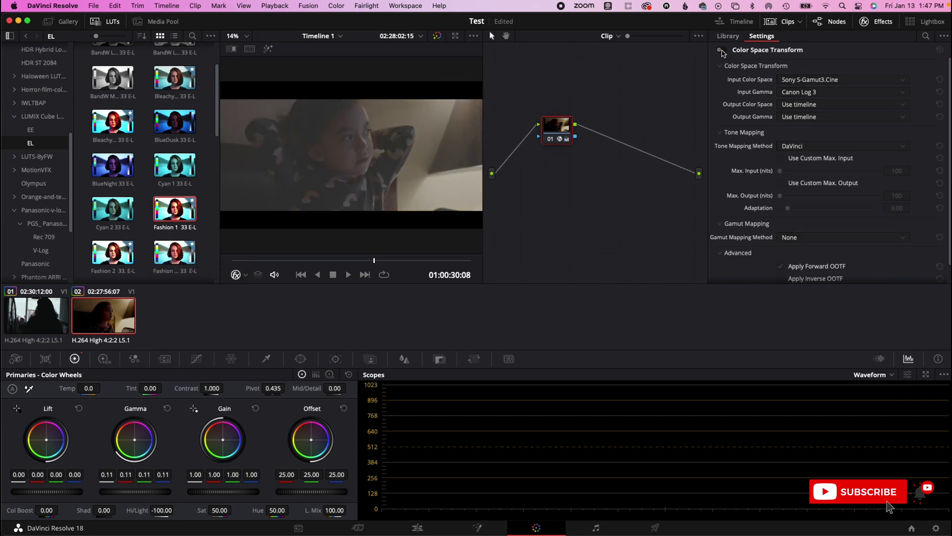
{"action": "double_click", "coordinate": [179, 215]}
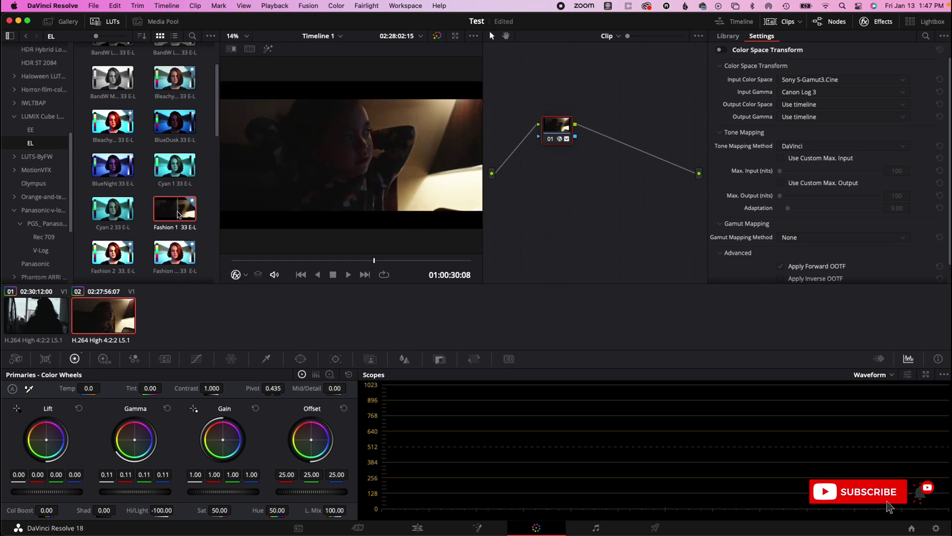
{"action": "left_click", "coordinate": [167, 408]}
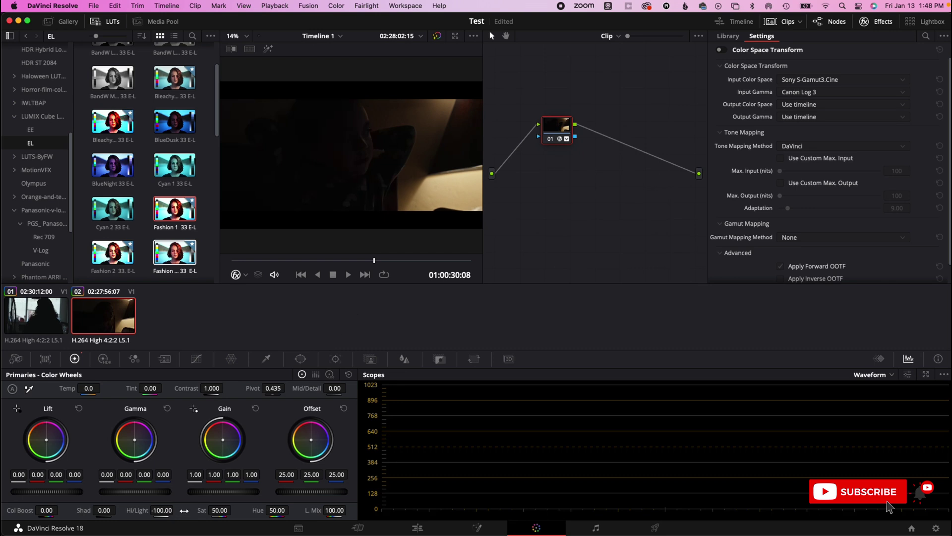
{"action": "left_click", "coordinate": [163, 511]}
{"action": "type", "text": "0"}
{"action": "key", "text": "Return"}
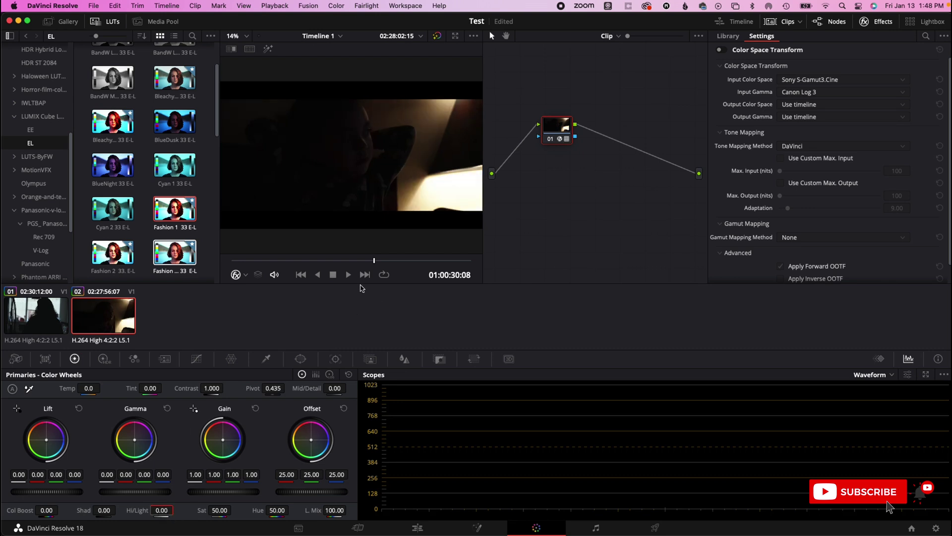
- Reset the whole grade on the second clip's node, reapply the Fashion 1 33 E-L LUT, and play it full screen
{"action": "right_click", "coordinate": [556, 125]}
{"action": "left_click", "coordinate": [594, 130]}
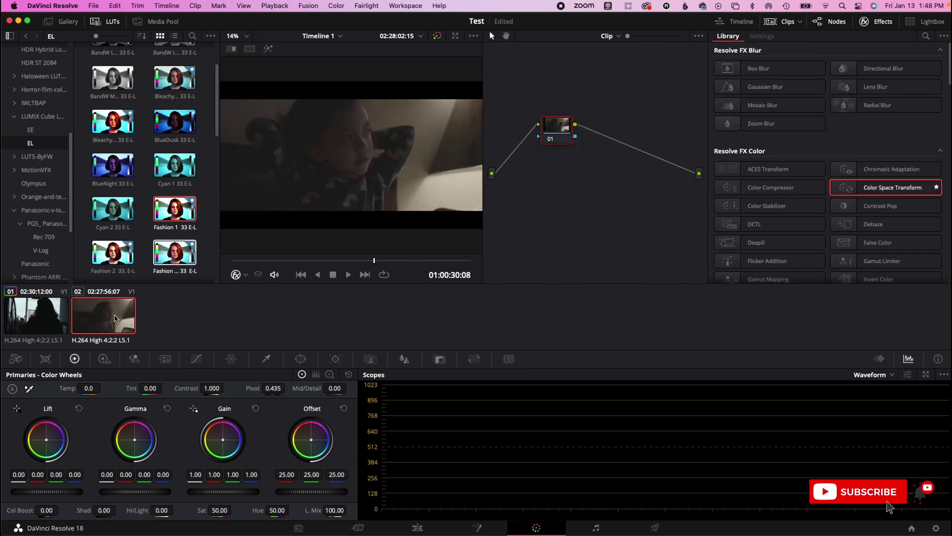
{"action": "double_click", "coordinate": [169, 210]}
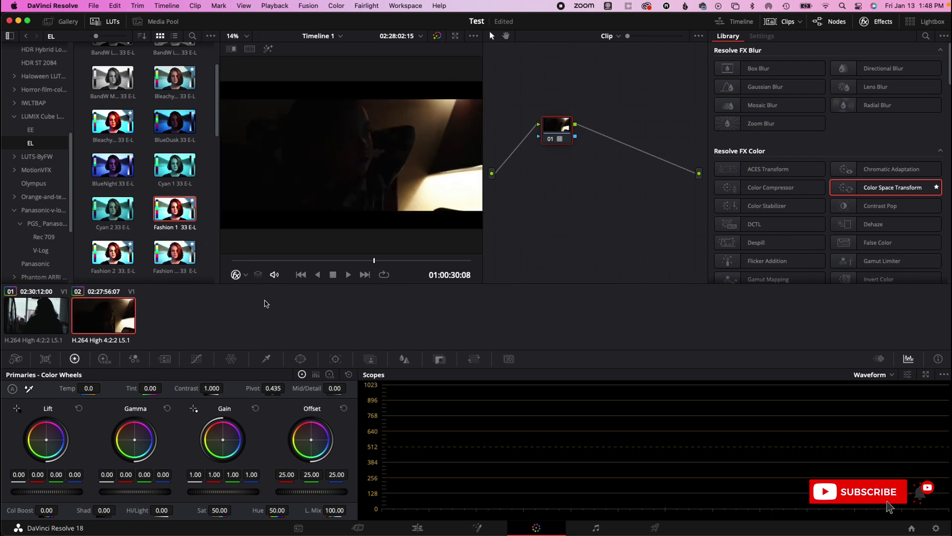
{"action": "key", "text": "cmd+f"}
{"action": "key", "text": "space"}
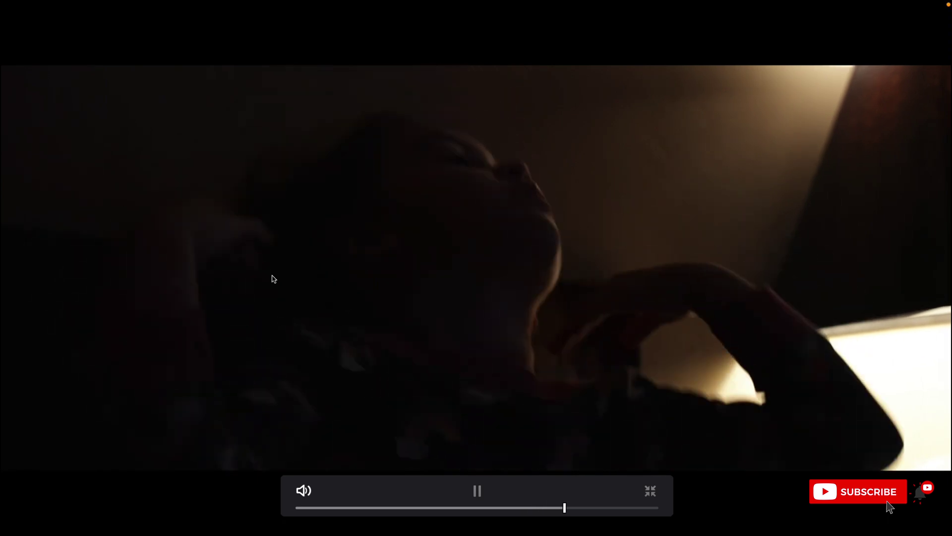
{"action": "key", "text": "space"}
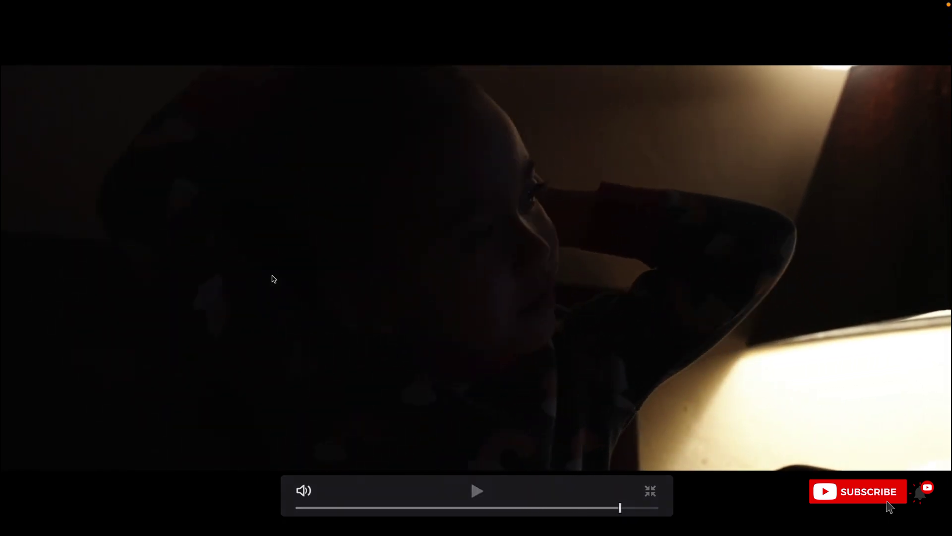
{"action": "key", "text": "Escape"}
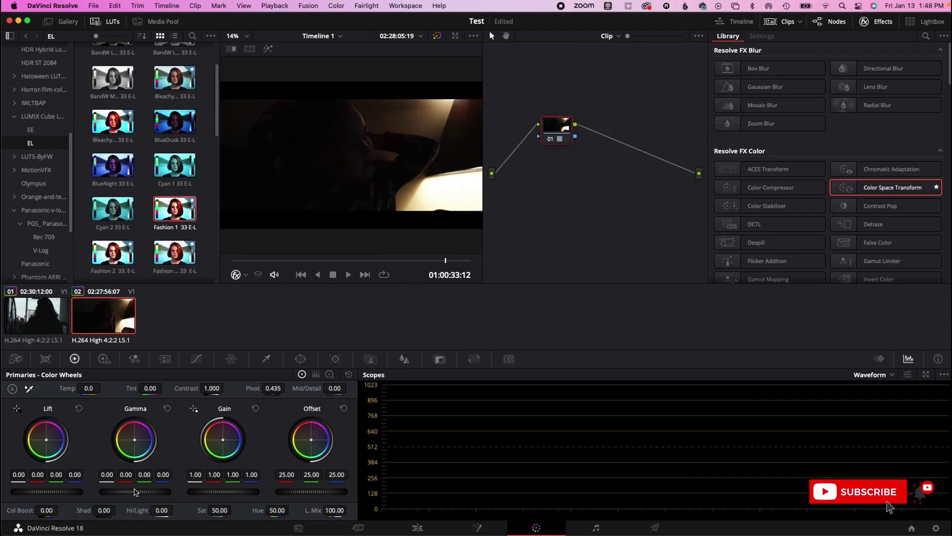
- Raise the second clip's Gamma to 0.10, lower Highlights to -75.50, and review the result full screen
{"action": "left_click_drag", "start_coordinate": [135, 491], "coordinate": [153, 491]}
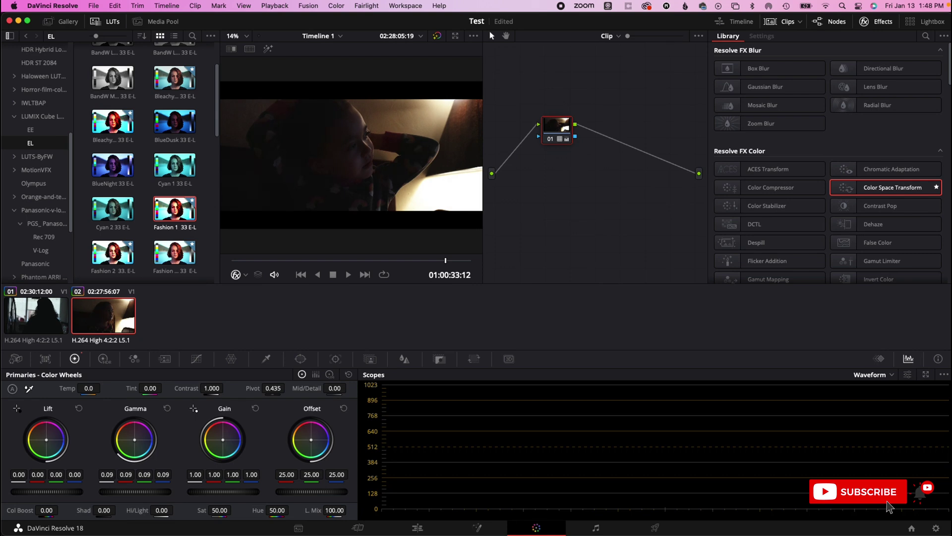
{"action": "left_click_drag", "start_coordinate": [153, 491], "coordinate": [155, 491]}
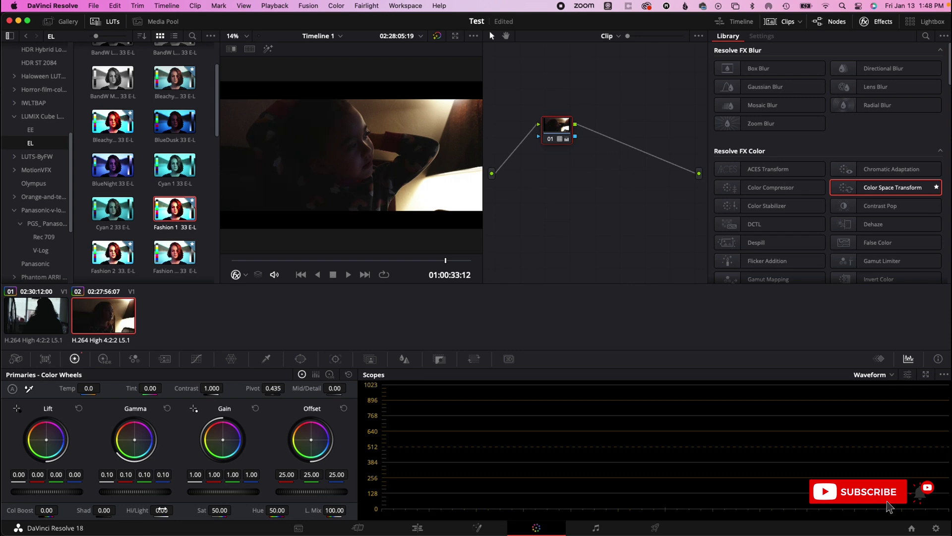
{"action": "left_click_drag", "start_coordinate": [161, 509], "coordinate": [130, 510]}
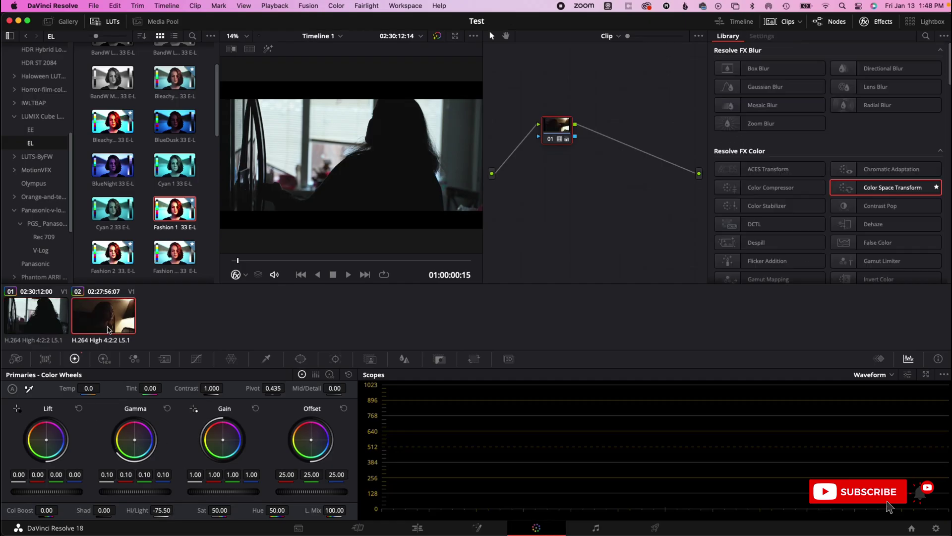
{"action": "left_click", "coordinate": [108, 329]}
{"action": "key", "text": "super+f"}
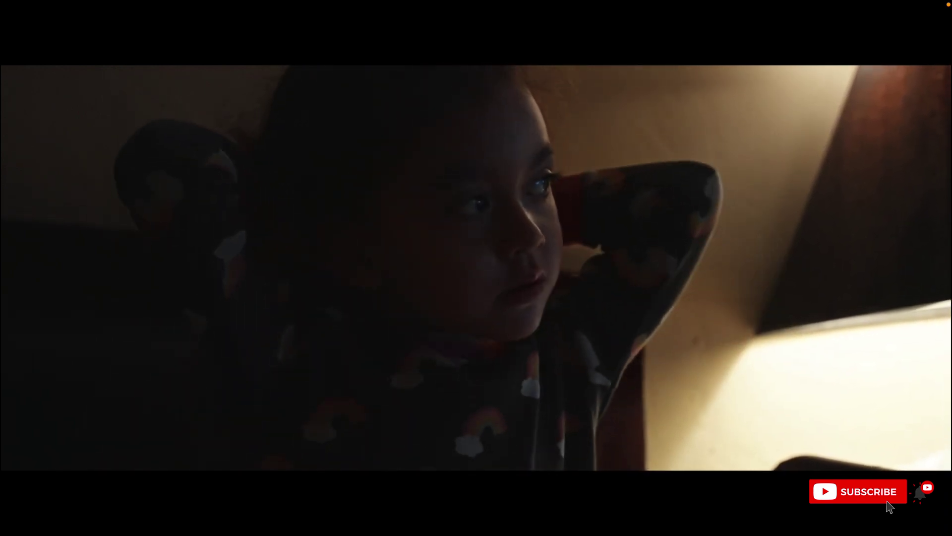
{"action": "key", "text": "space"}
{"action": "key", "text": "Escape"}
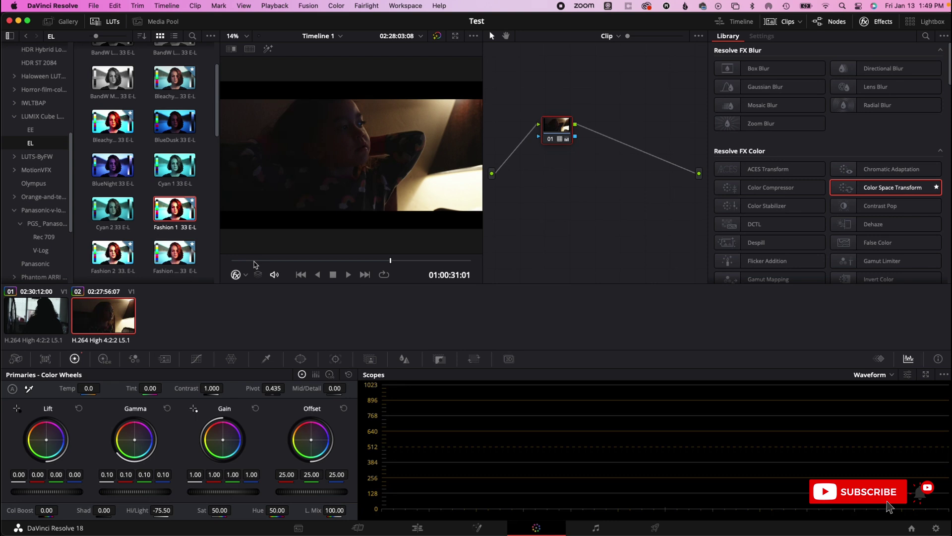
- Return to the first clip and scrub to about 01:00:09:04 to review its grade
{"action": "left_click", "coordinate": [52, 324]}
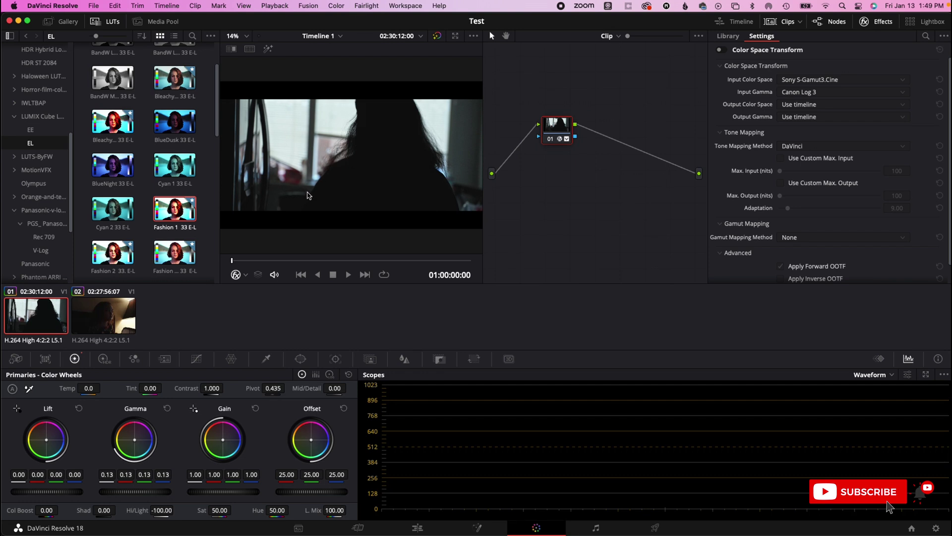
{"action": "left_click_drag", "start_coordinate": [300, 261], "coordinate": [323, 261]}
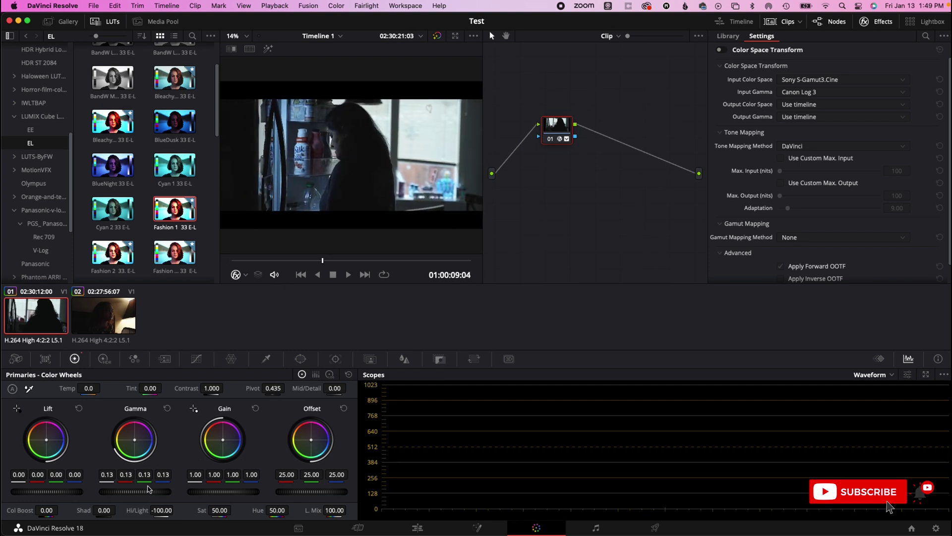